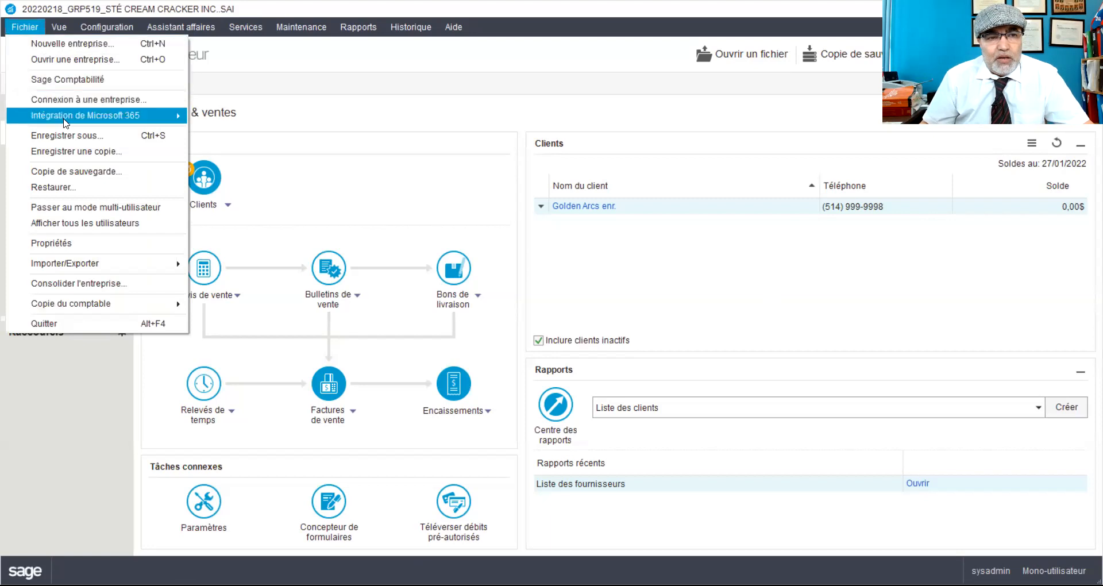
# - Save the company file in the Sage 50_Grp519 folder under the new name 11h17_20220218_Grp519_Sté cream cracker
pyautogui.click(67, 136)
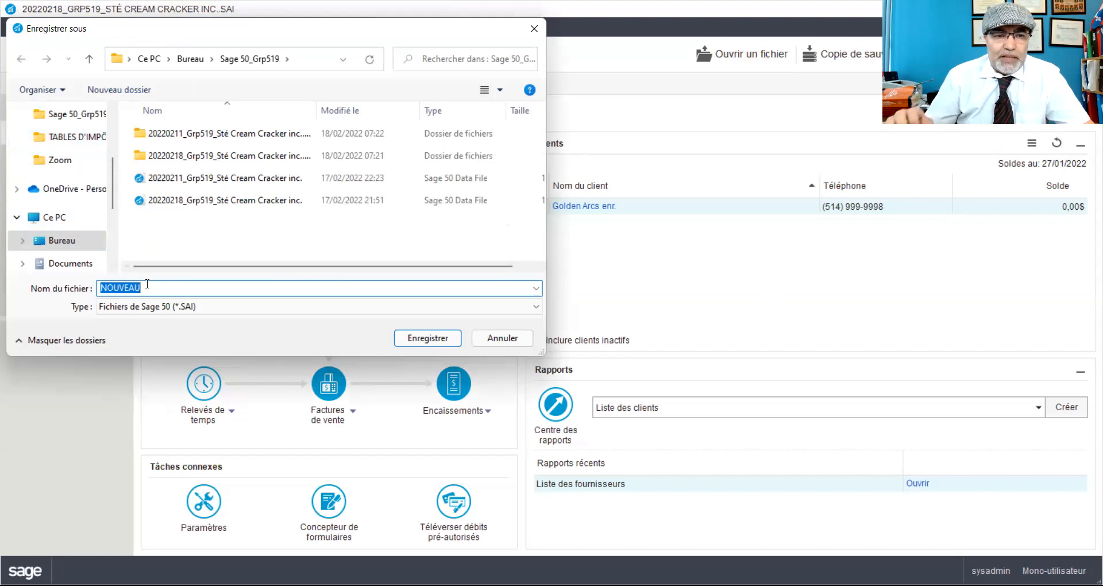
pyautogui.write('20220218_')
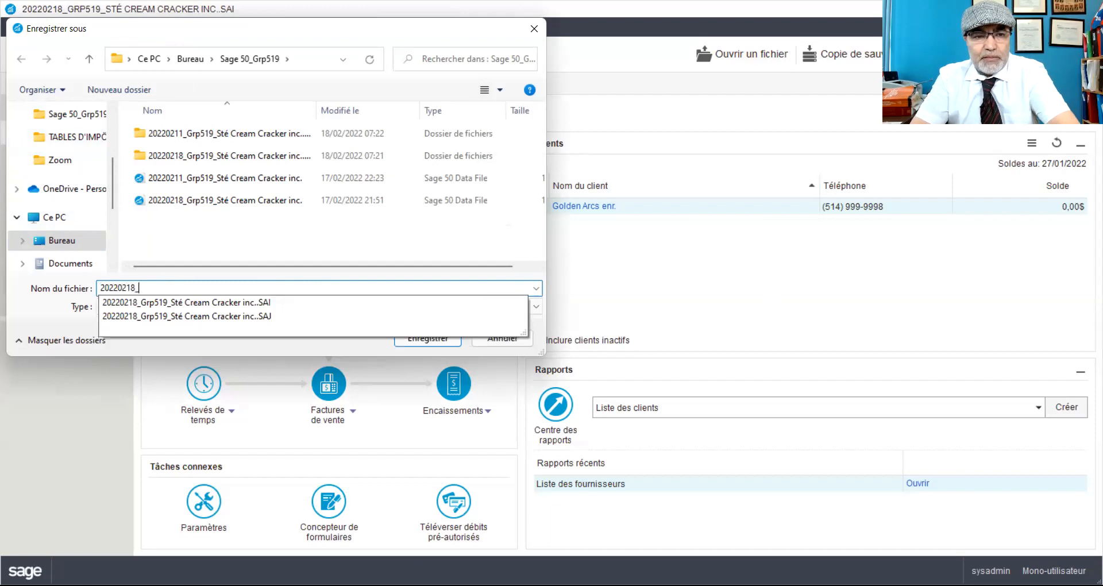
pyautogui.write('Grp')
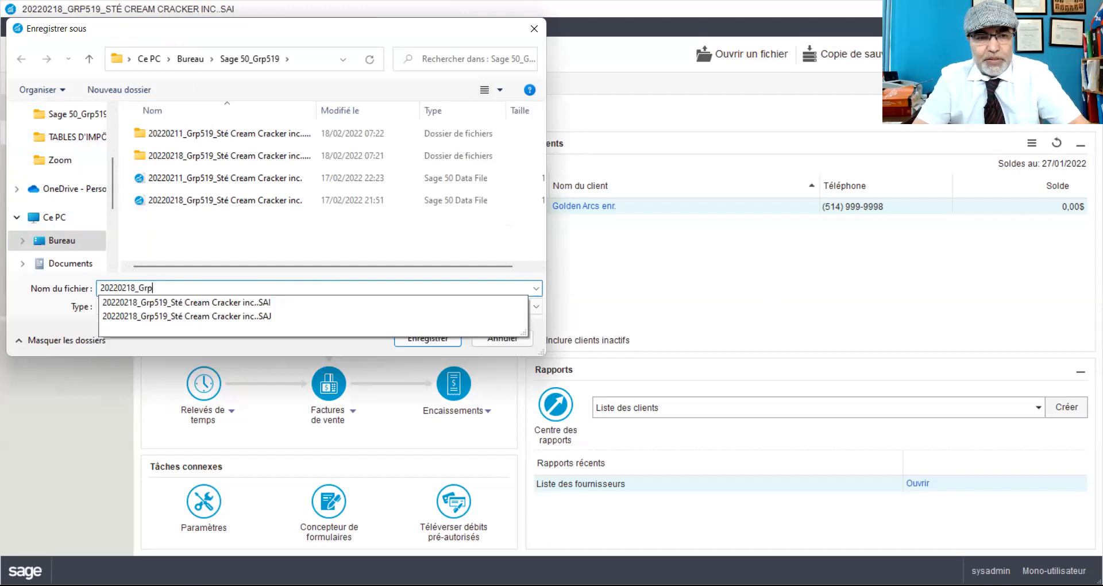
pyautogui.write('519_')
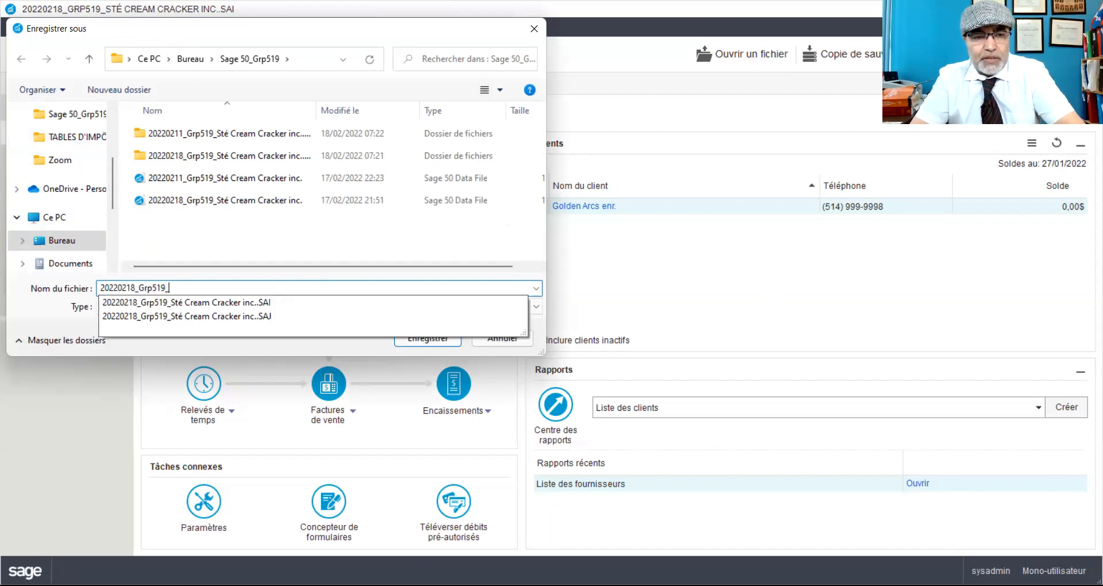
pyautogui.write('Sté cream cracker')
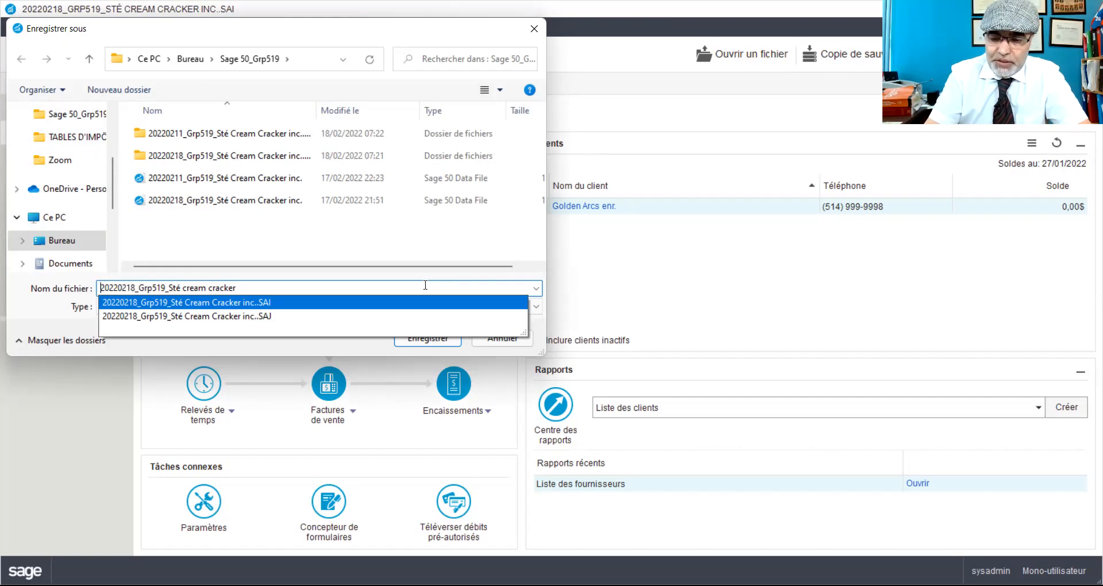
pyautogui.write('11h17_')
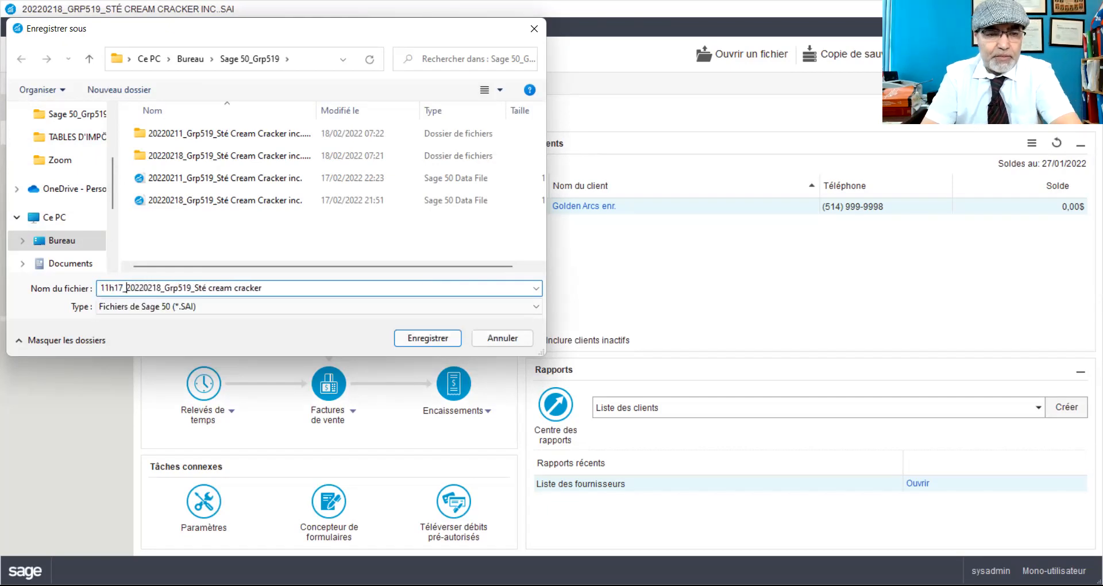
pyautogui.click(438, 343)
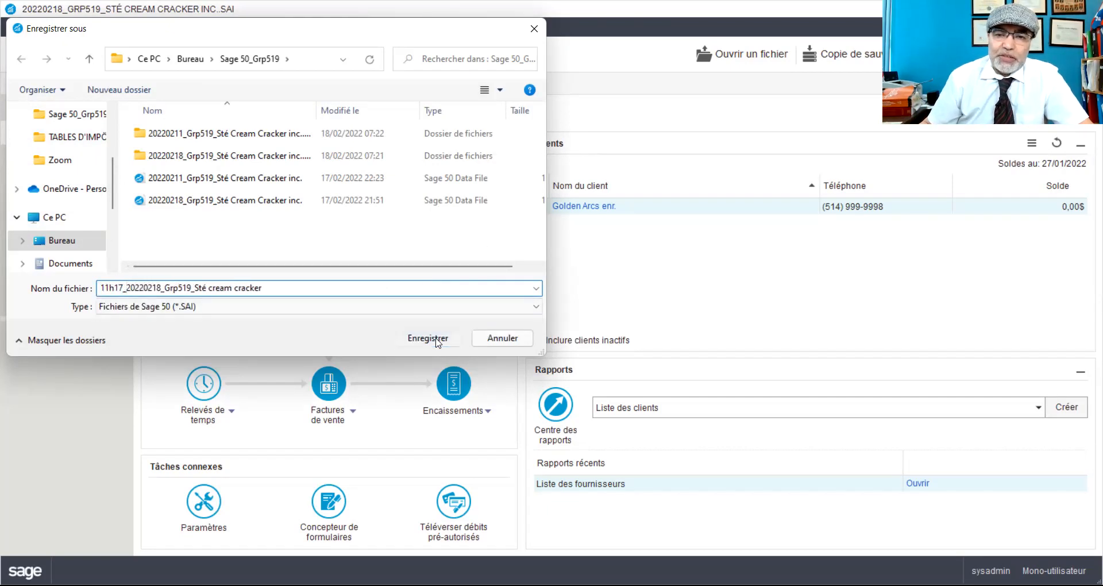
pyautogui.click(438, 343)
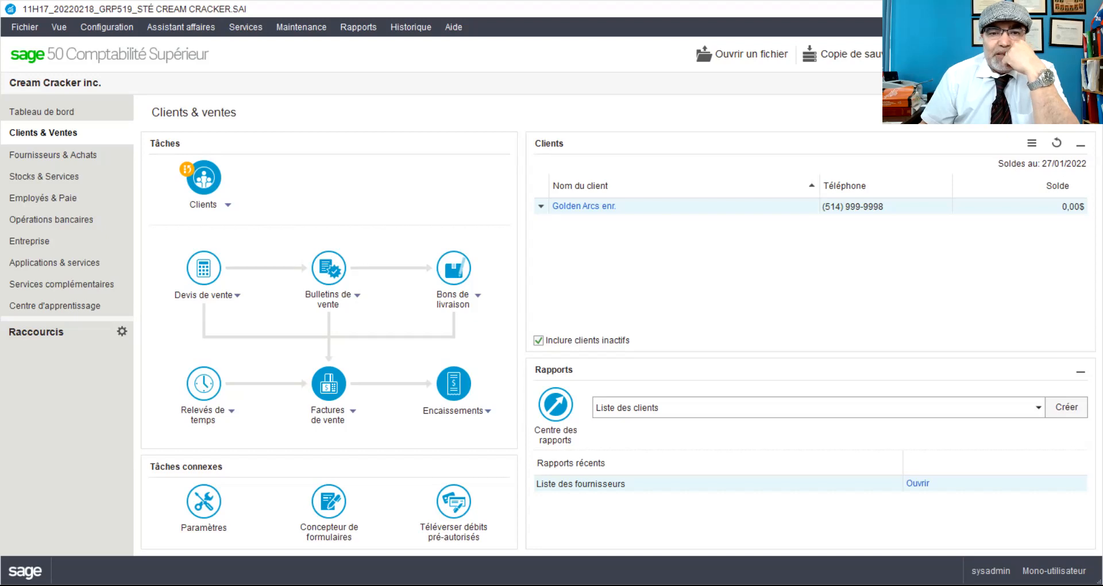
# - Switch to File Explorer and examine the 11H17_20220218 company's data file and the contents of its matching .SAJ folder
pyautogui.hotkey('alt', 'Tab')
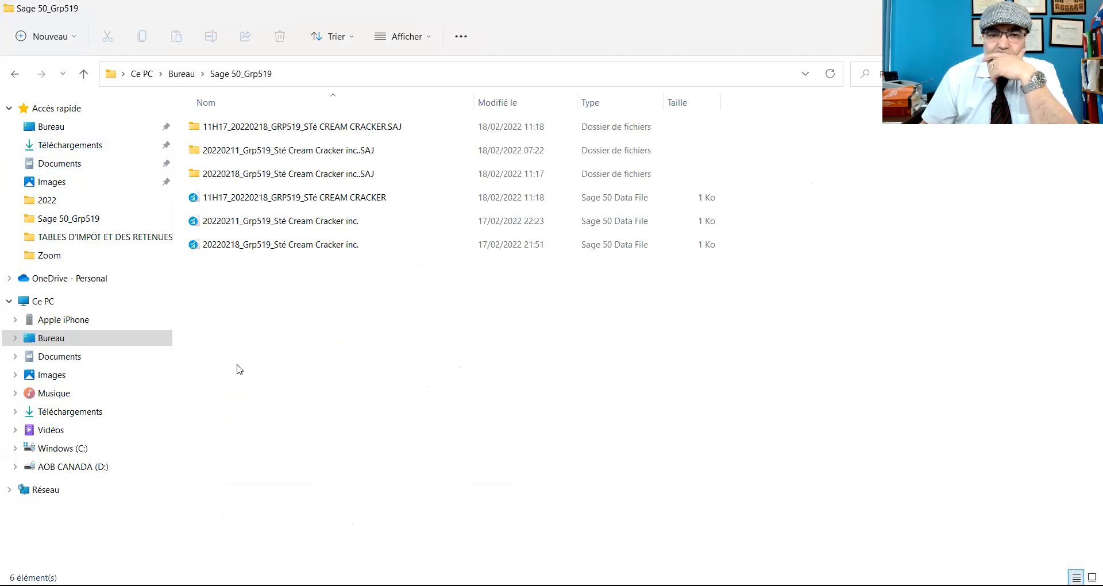
pyautogui.hotkey('alt', 'Tab')
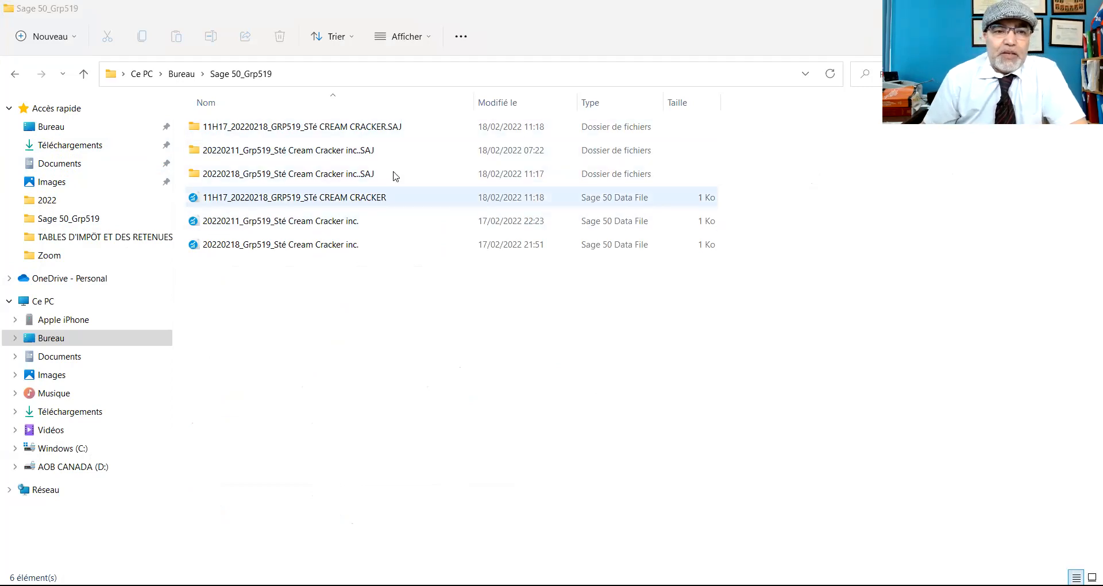
pyautogui.click(352, 132)
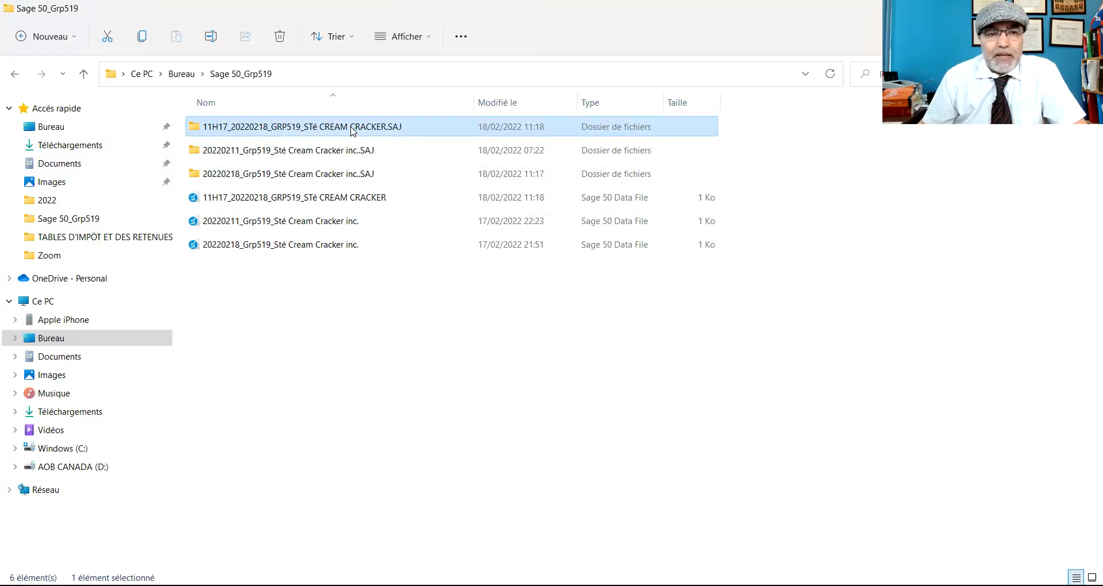
pyautogui.click(273, 199)
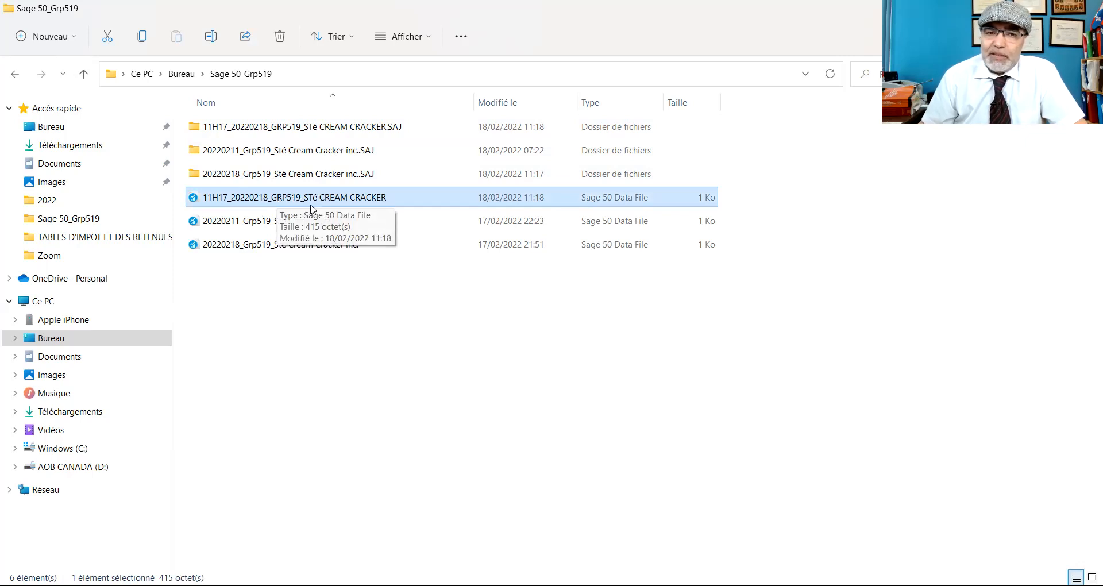
pyautogui.keyDown('ctrl'); pyautogui.click(330, 127); pyautogui.keyUp('ctrl')
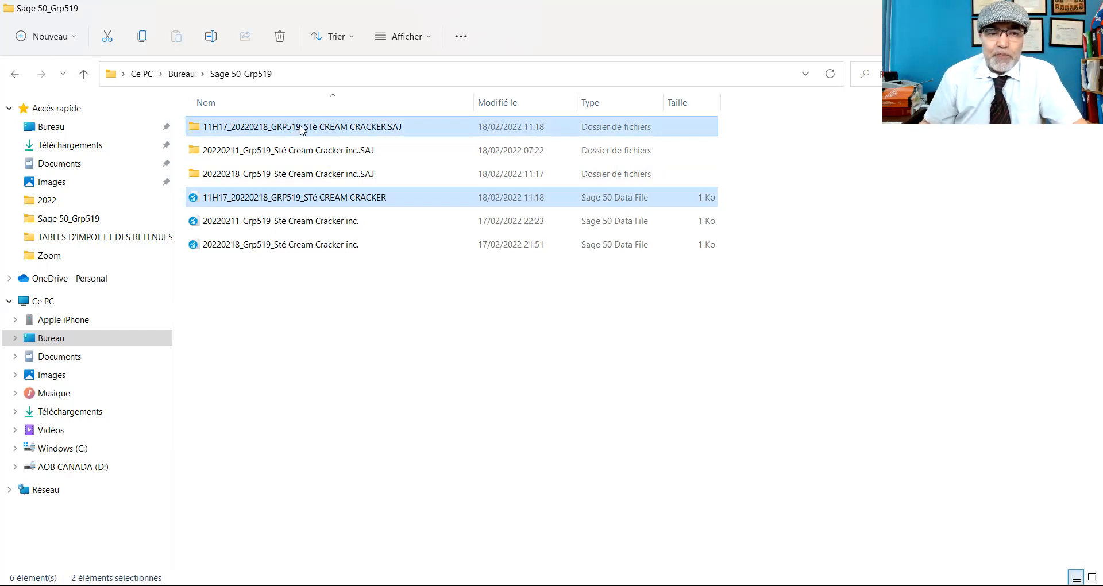
pyautogui.moveTo(300, 129)
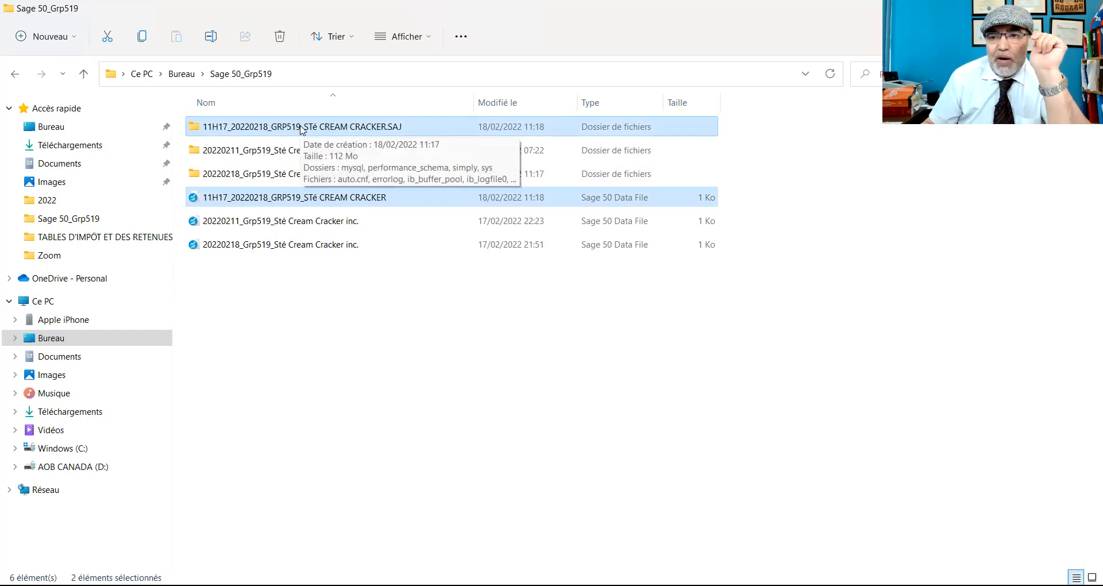
pyautogui.doubleClick(301, 127)
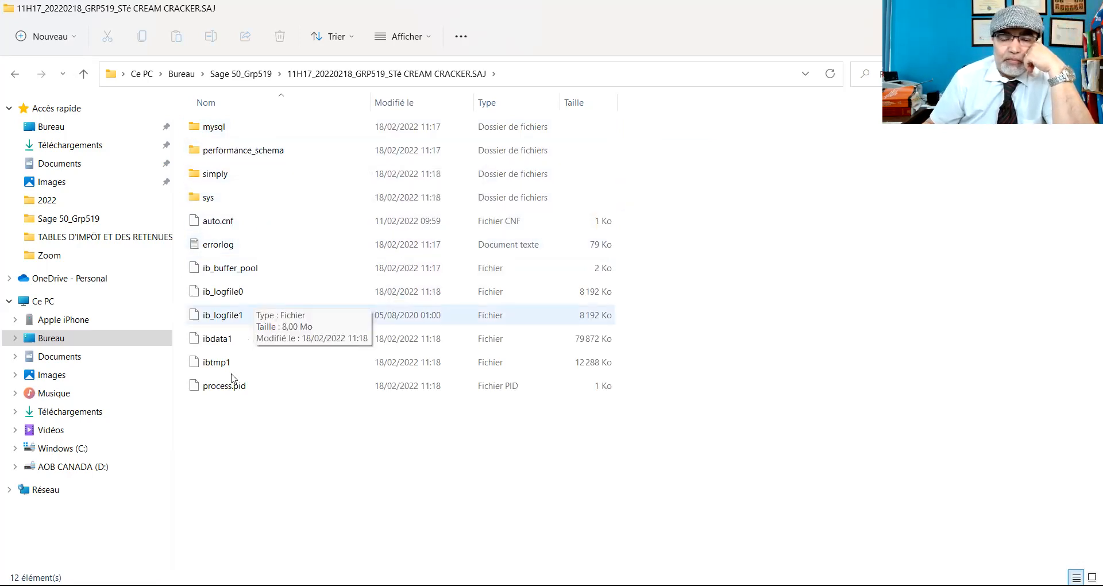
pyautogui.click(14, 75)
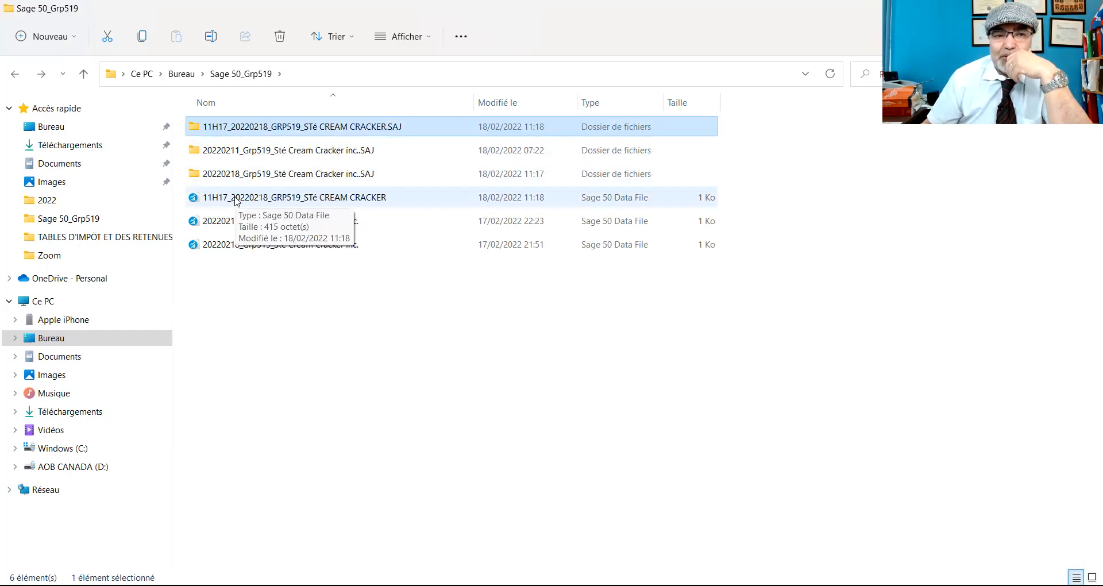
# - Delete the 20220211_Grp519_Sté Cream Cracker inc..SAJ folder from Sage 50_Grp519, keeping its matching Sage 50 data file
pyautogui.click(244, 223)
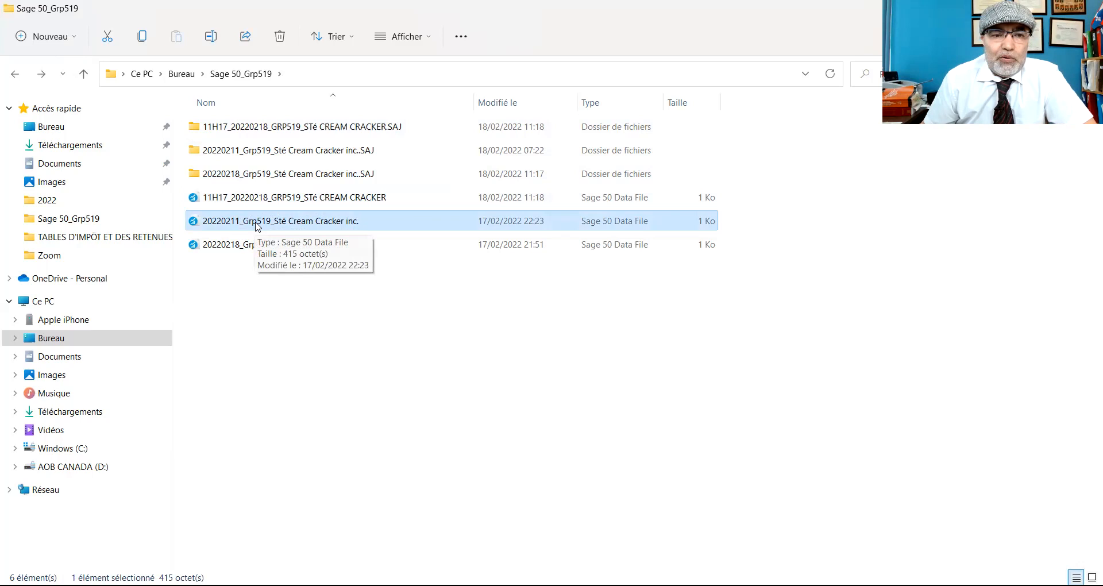
pyautogui.click(262, 149)
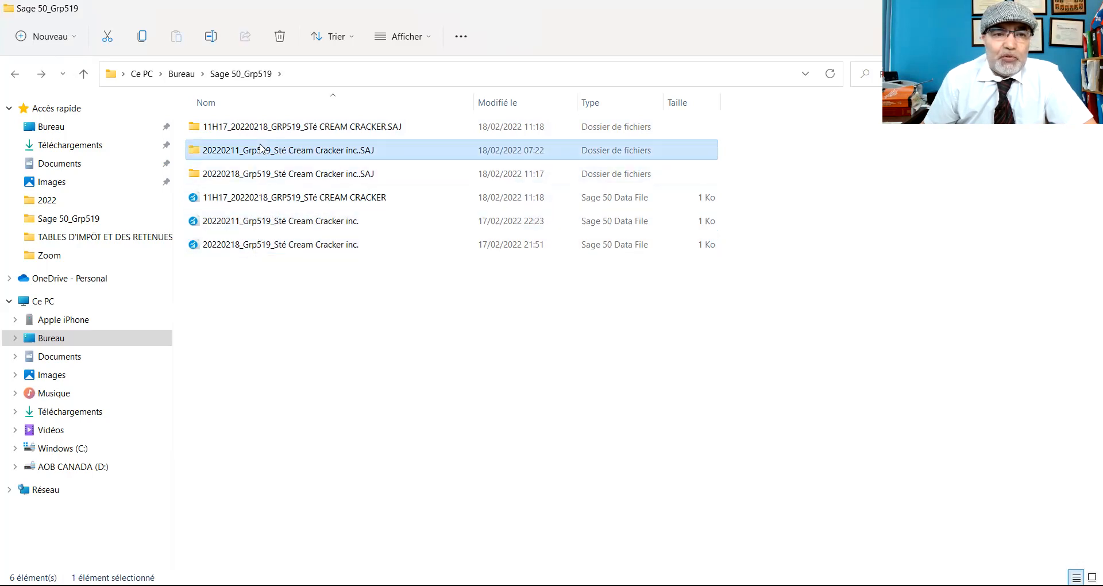
pyautogui.click(242, 224)
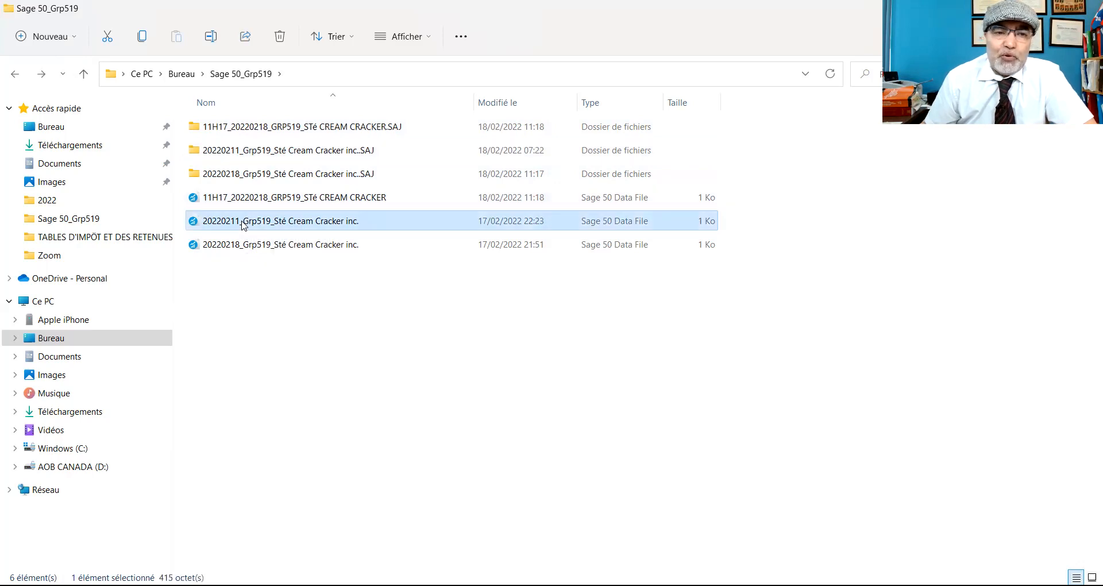
pyautogui.click(258, 152)
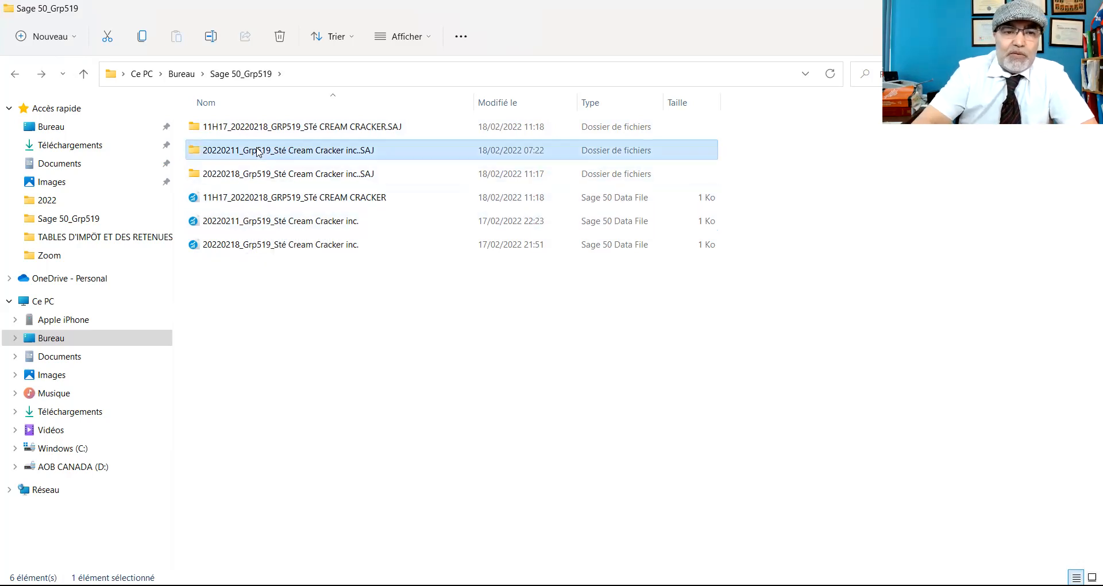
pyautogui.press('Delete')
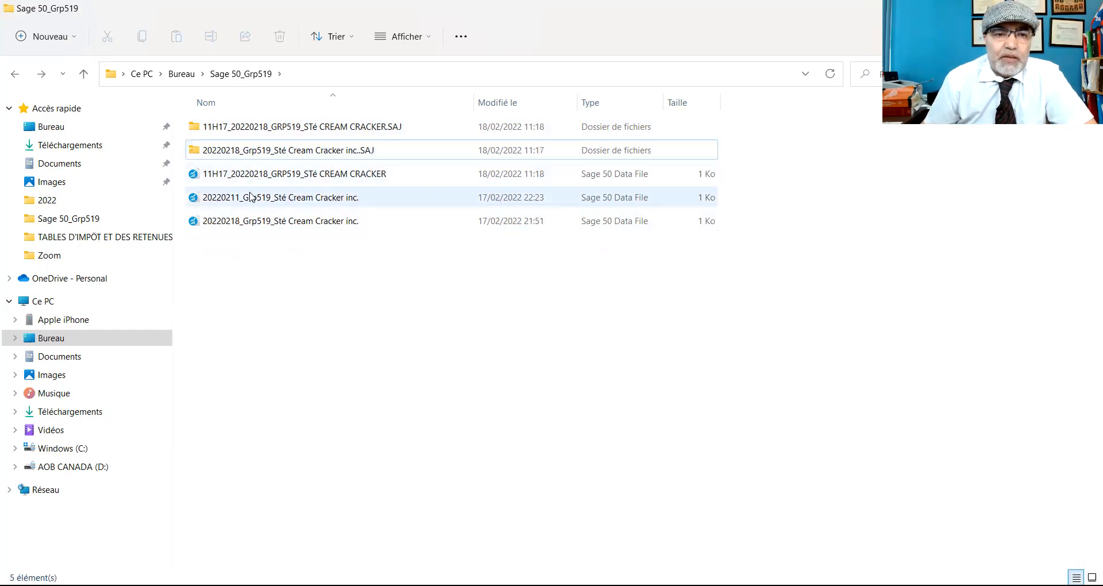
# - Try to open the 20220211_Grp519_Sté Cream Cracker inc. data file without its .SAJ folder
pyautogui.click(248, 201)
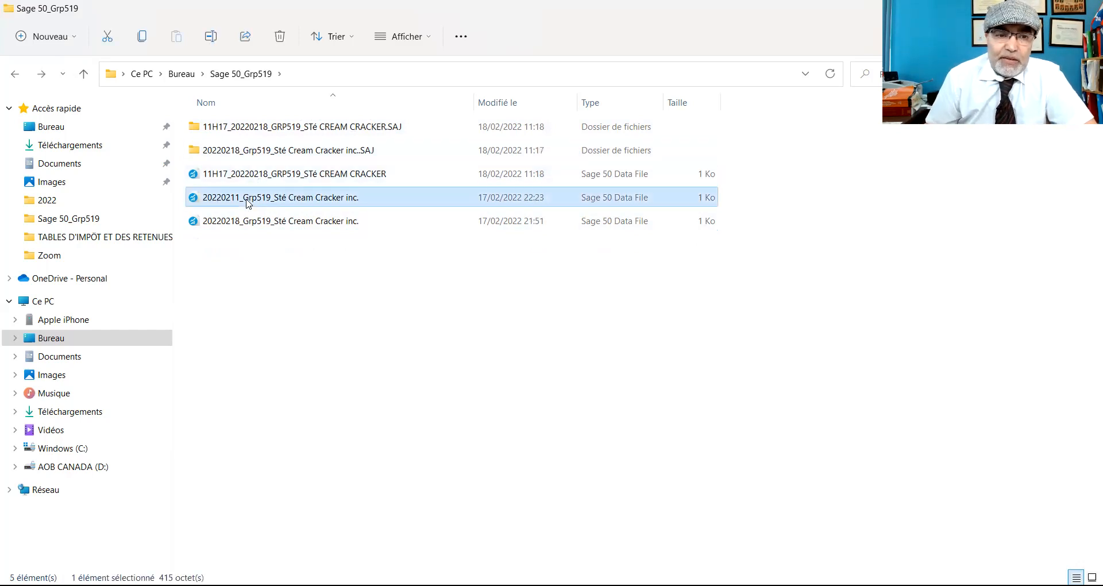
pyautogui.doubleClick(248, 202)
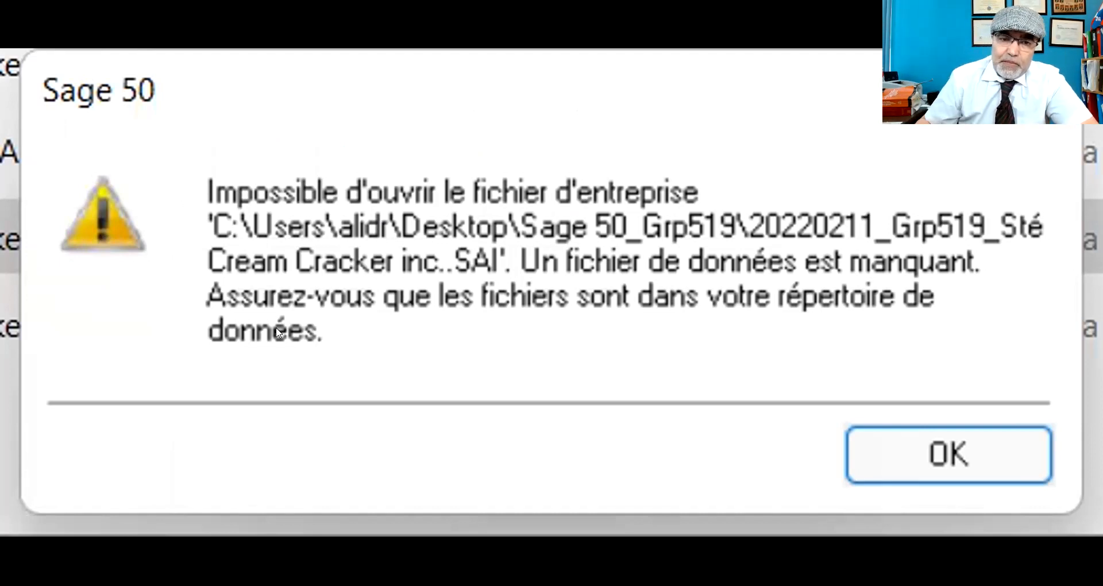
pyautogui.click(890, 460)
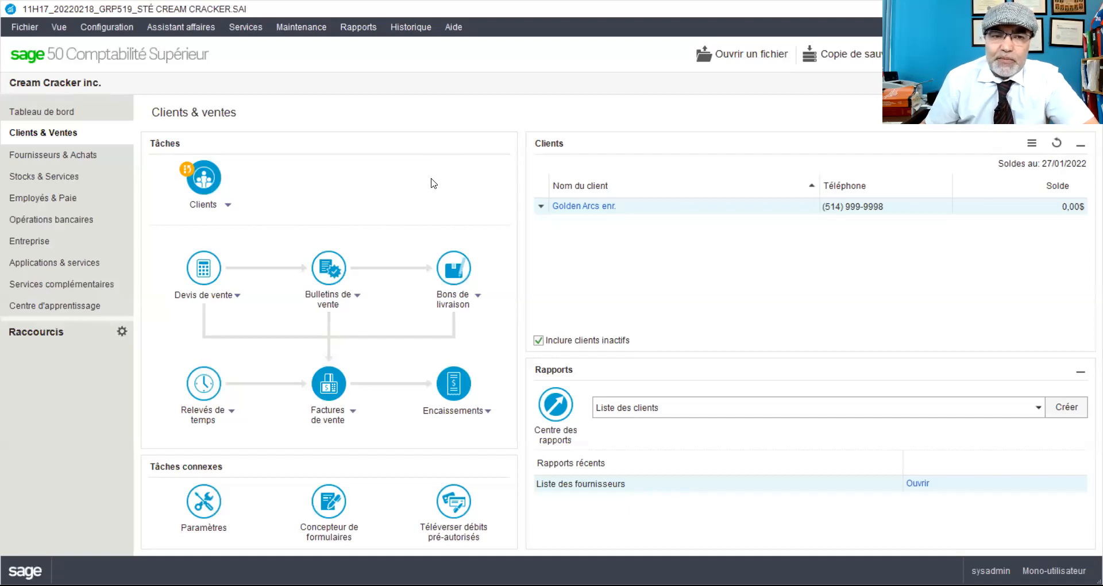
# - Start a backup of the company in Sage 50 and name the backup file 04-03-2022-Examen intra#1_votre nom
pyautogui.click(15, 31)
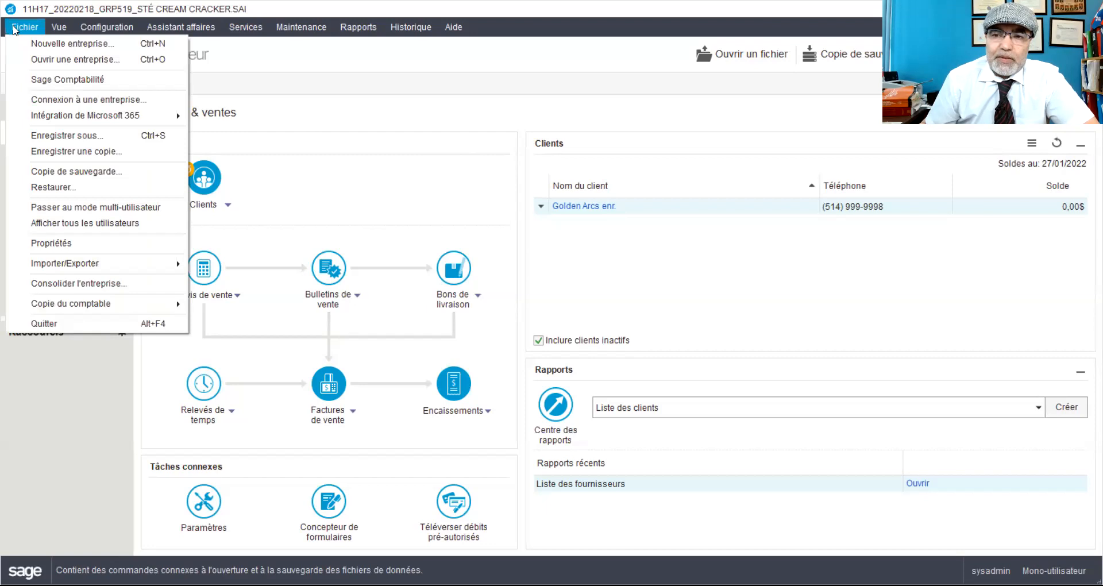
pyautogui.click(30, 173)
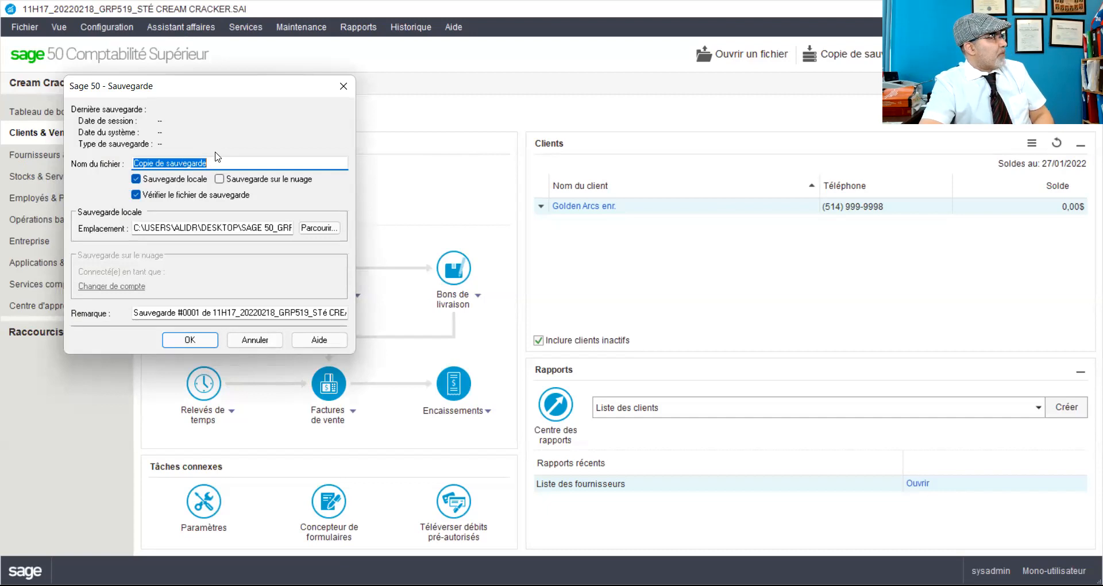
pyautogui.write('0')
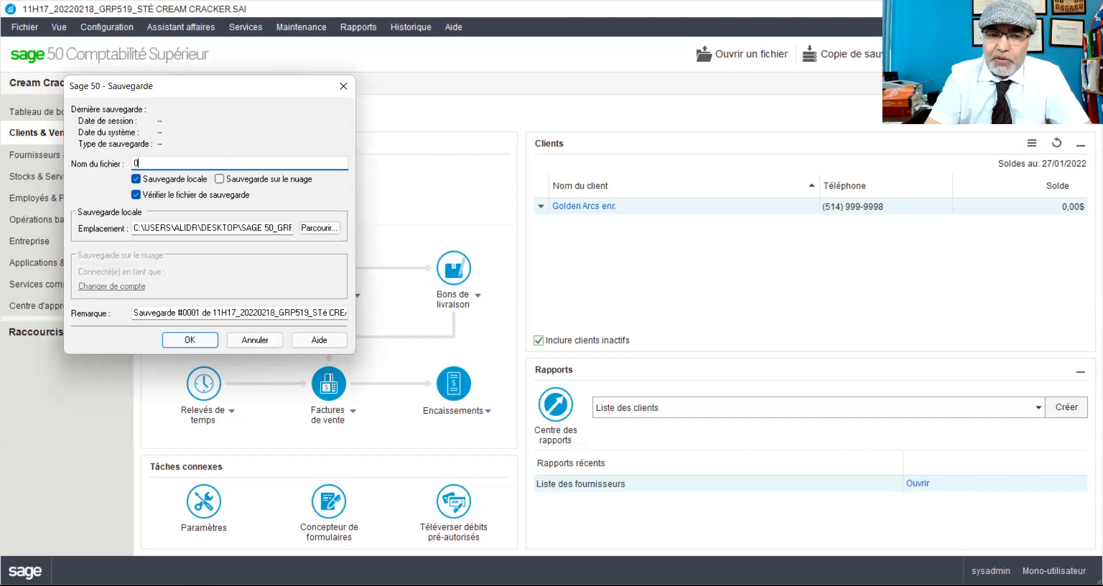
pyautogui.write('4-0')
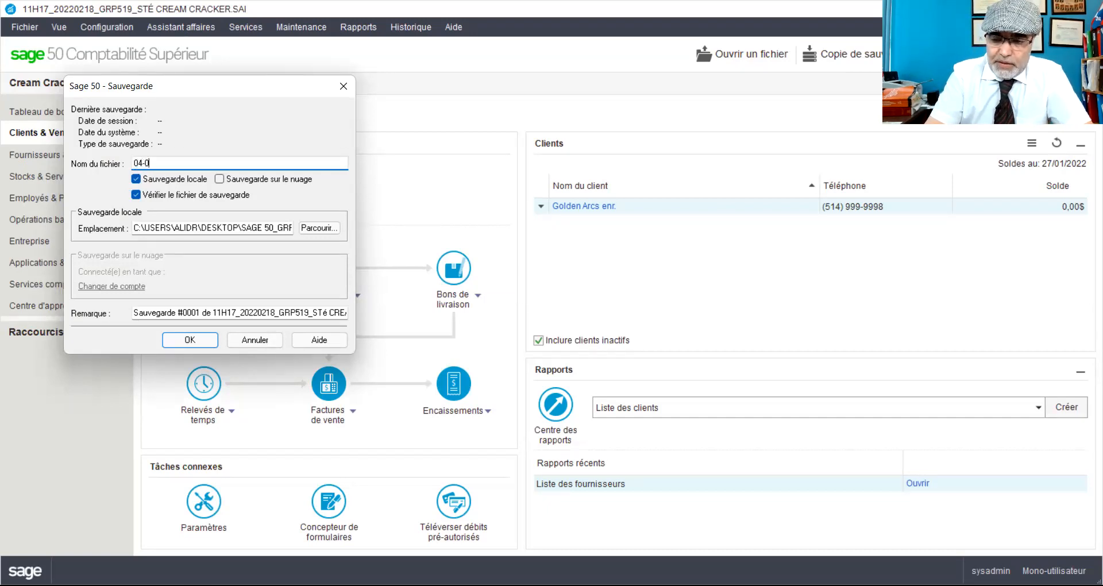
pyautogui.write('3-2022')
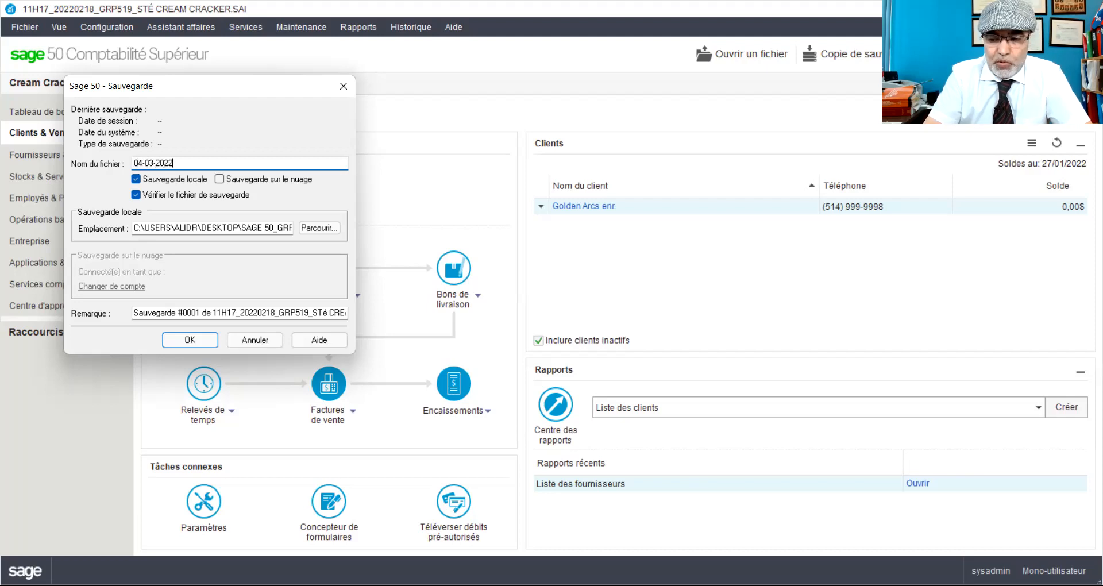
pyautogui.write('-Examn')
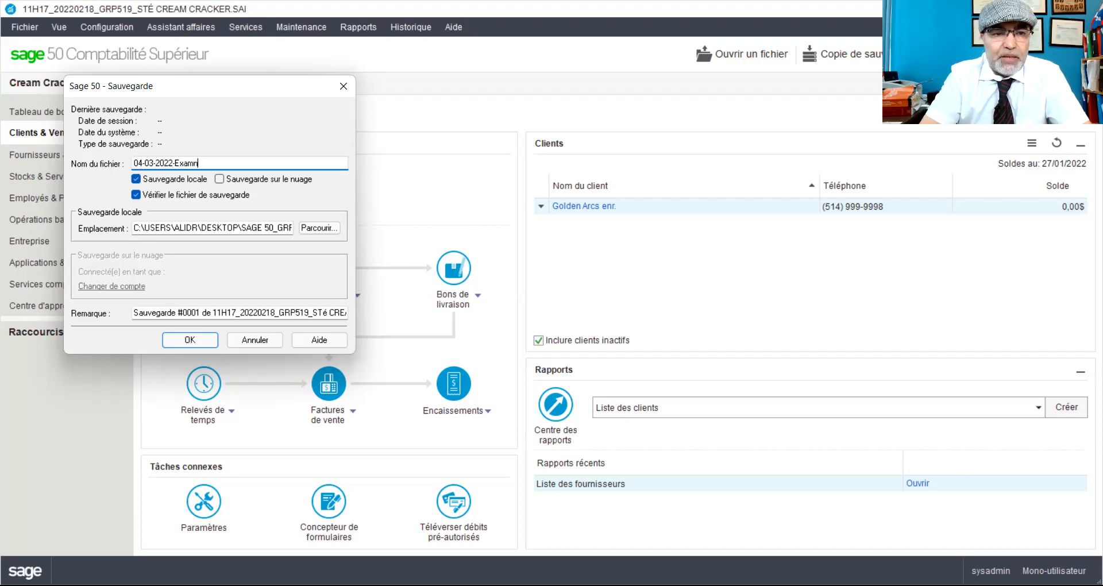
pyautogui.press('BackSpace')
pyautogui.press('BackSpace')
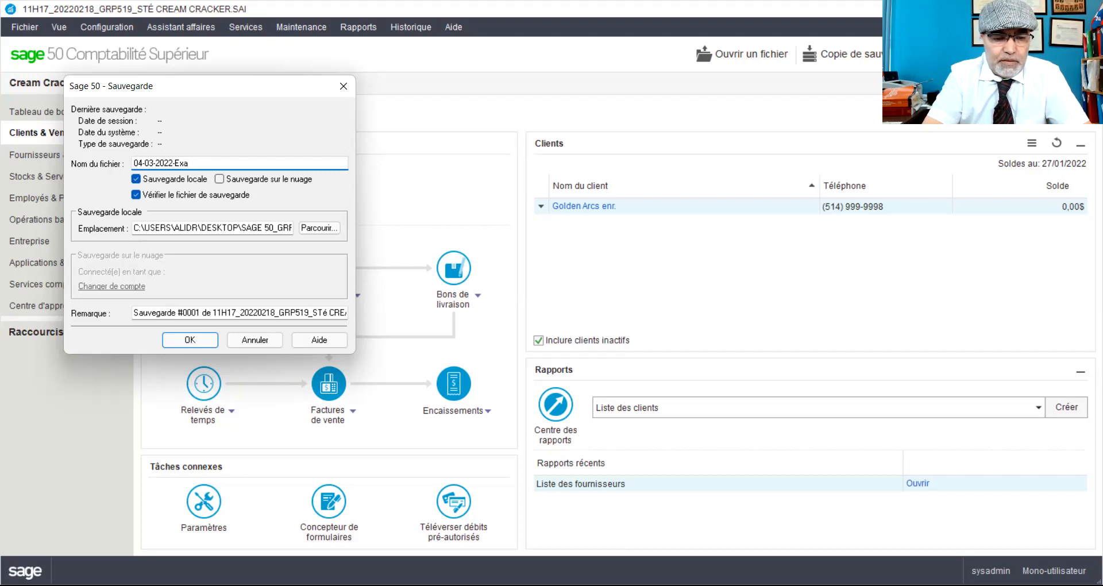
pyautogui.write('men intra')
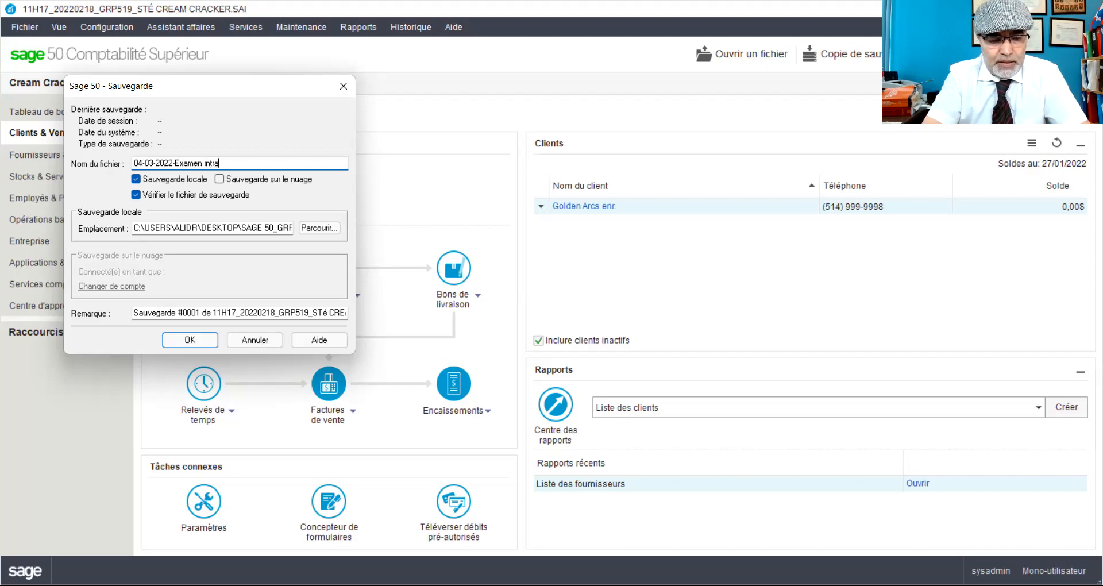
pyautogui.write('#1_votre no')
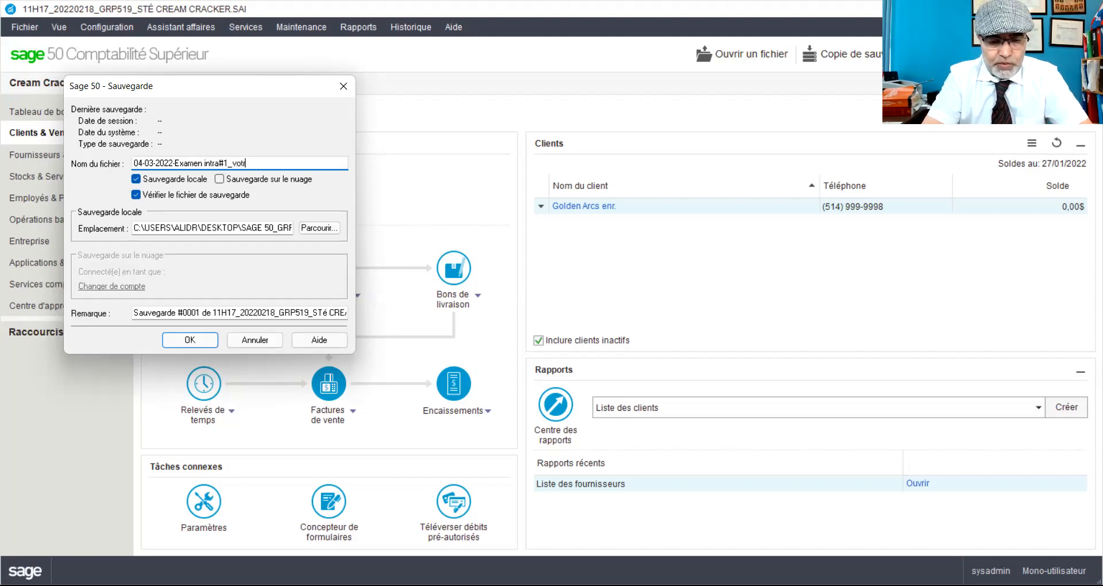
pyautogui.write('m')
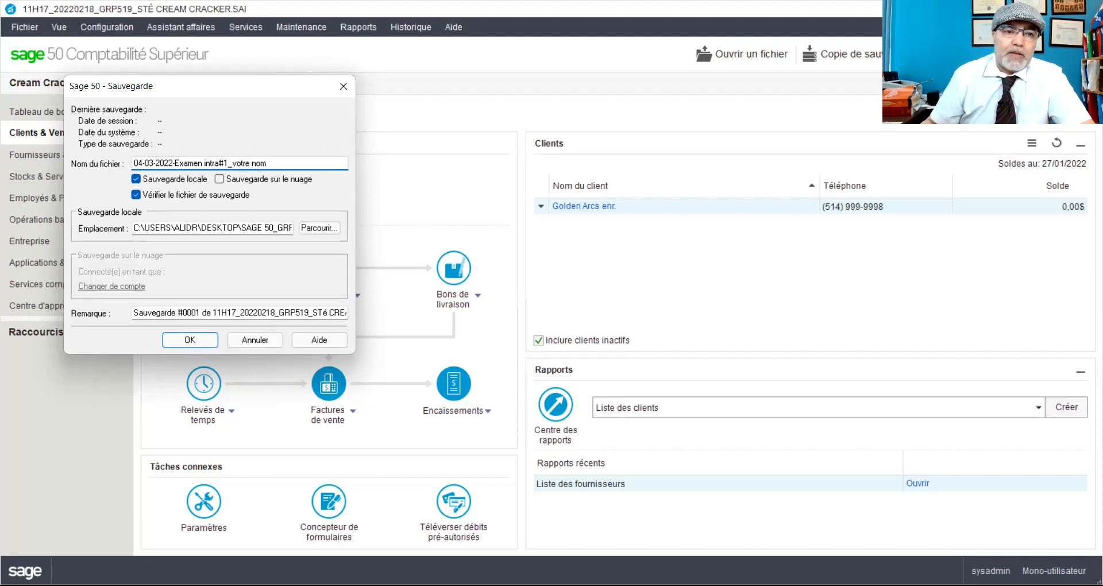
# - Choose the Sage 50_Grp519 folder on the desktop as the local backup location
pyautogui.click(312, 228)
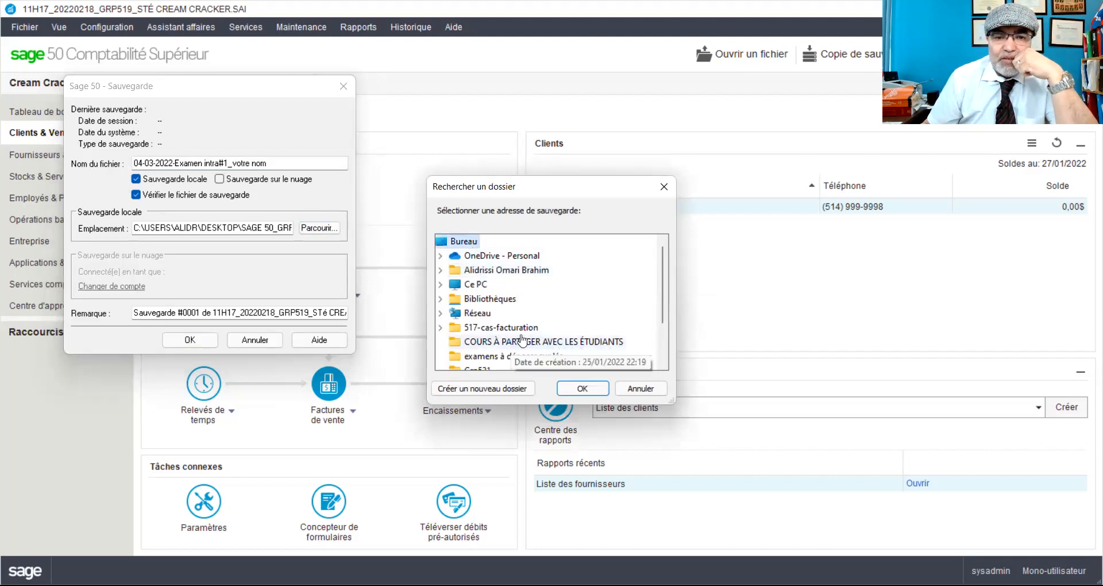
pyautogui.scroll(-2, 534, 319)
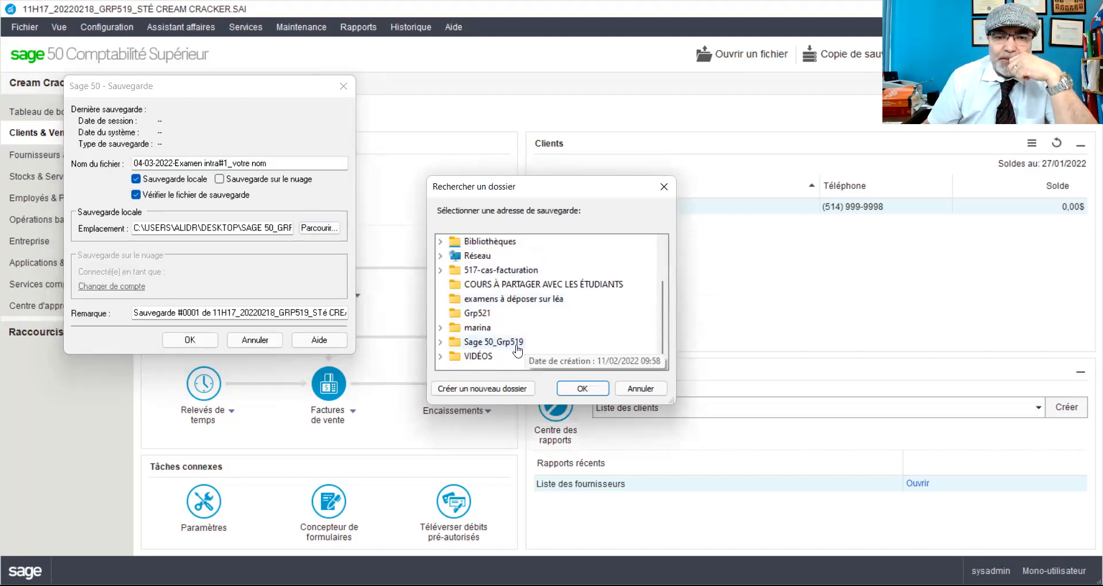
pyautogui.click(492, 342)
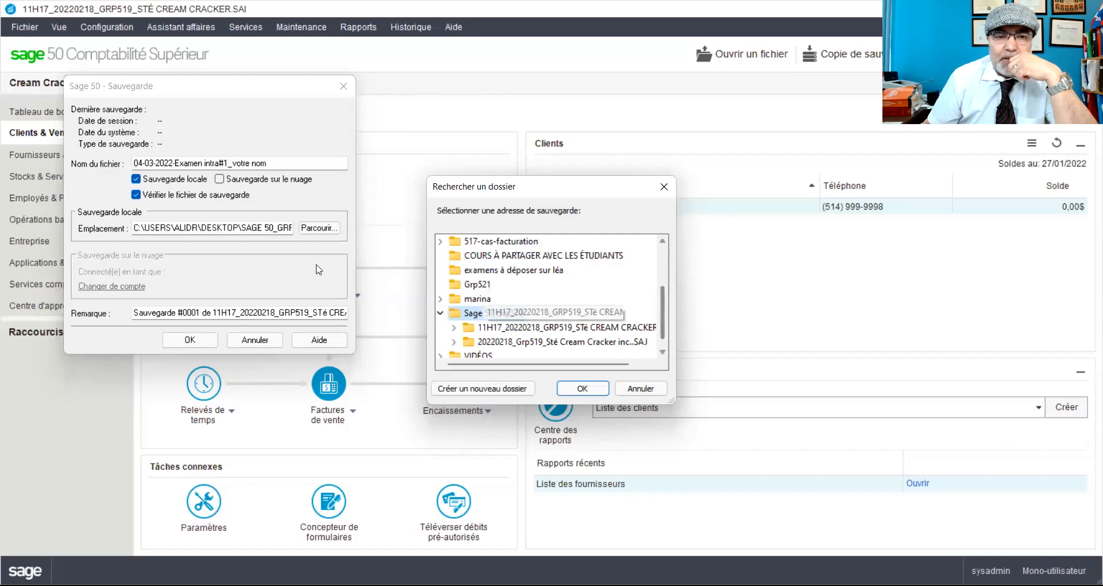
pyautogui.click(196, 349)
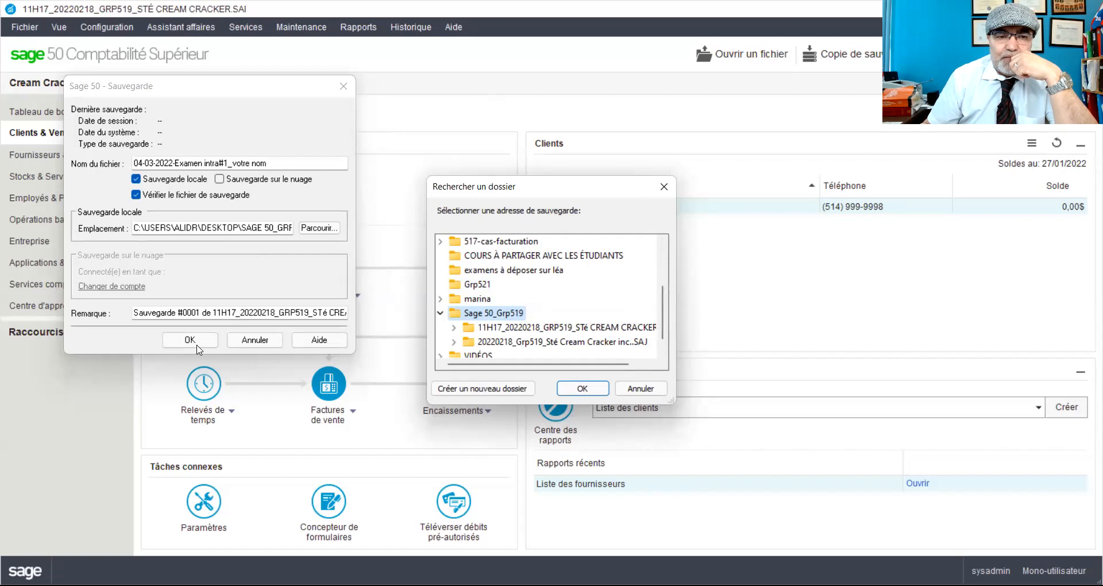
pyautogui.click(196, 342)
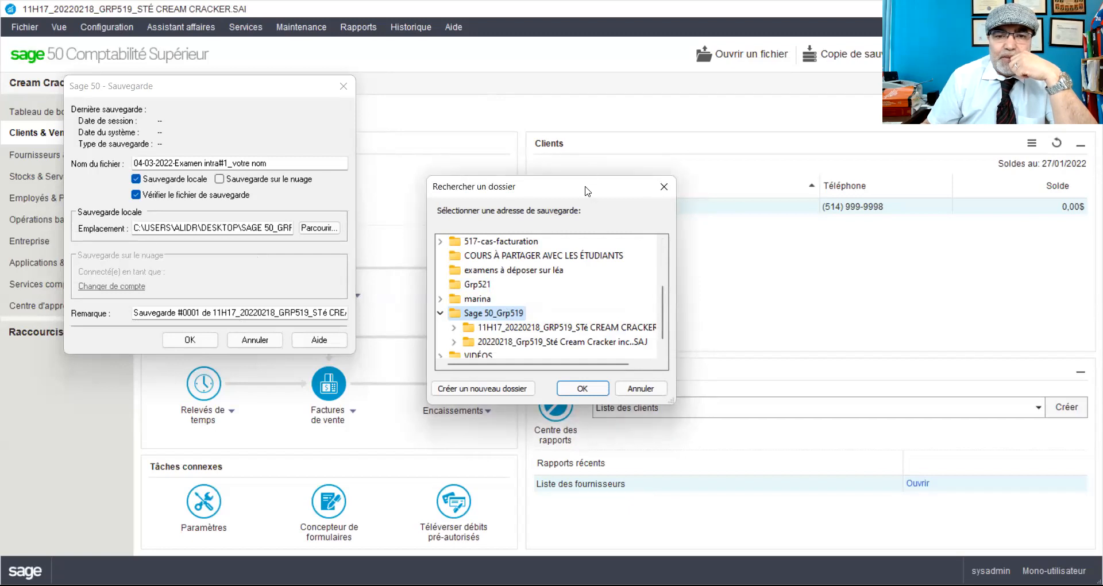
pyautogui.moveTo(556, 186); pyautogui.dragTo(568, 53)
pyautogui.click(587, 260)
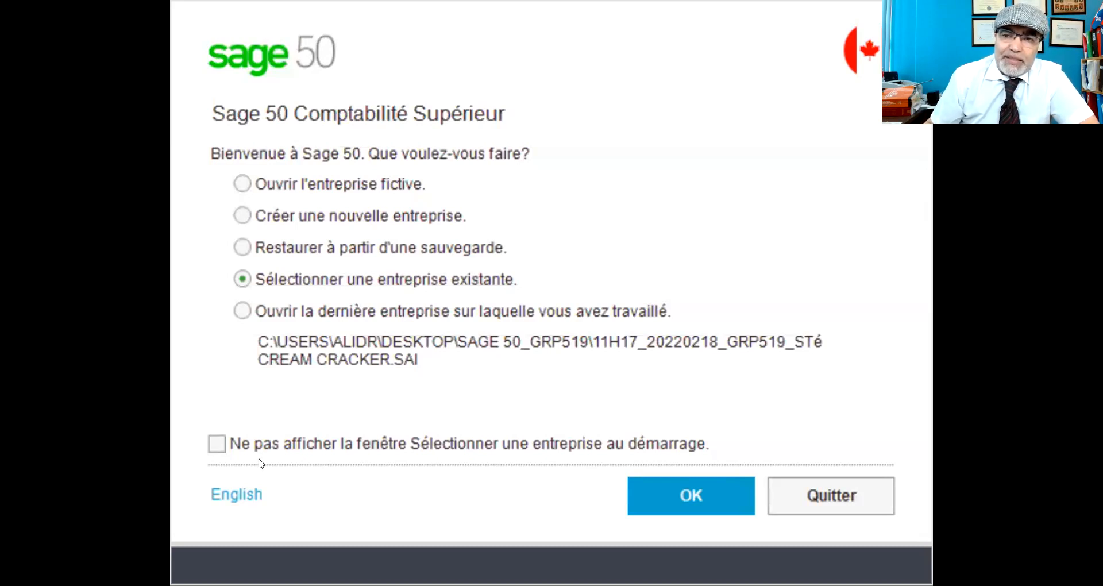
# - Start a restore from the welcome window and select the 04-03-2022-Examen intra#1_votre nom1 backup file from Sage 50_Grp519
pyautogui.click(351, 251)
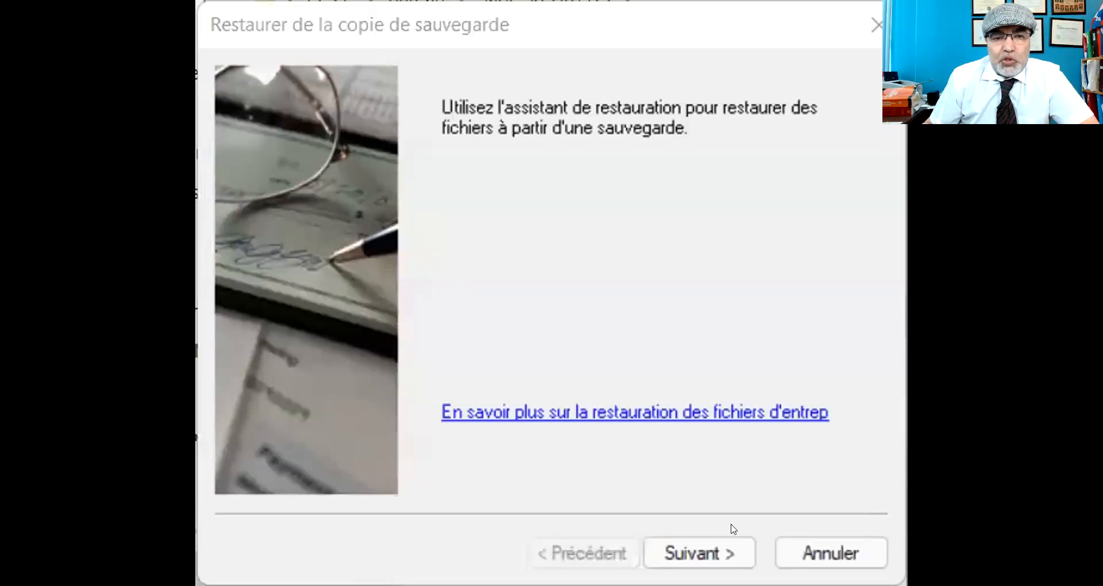
pyautogui.click(694, 557)
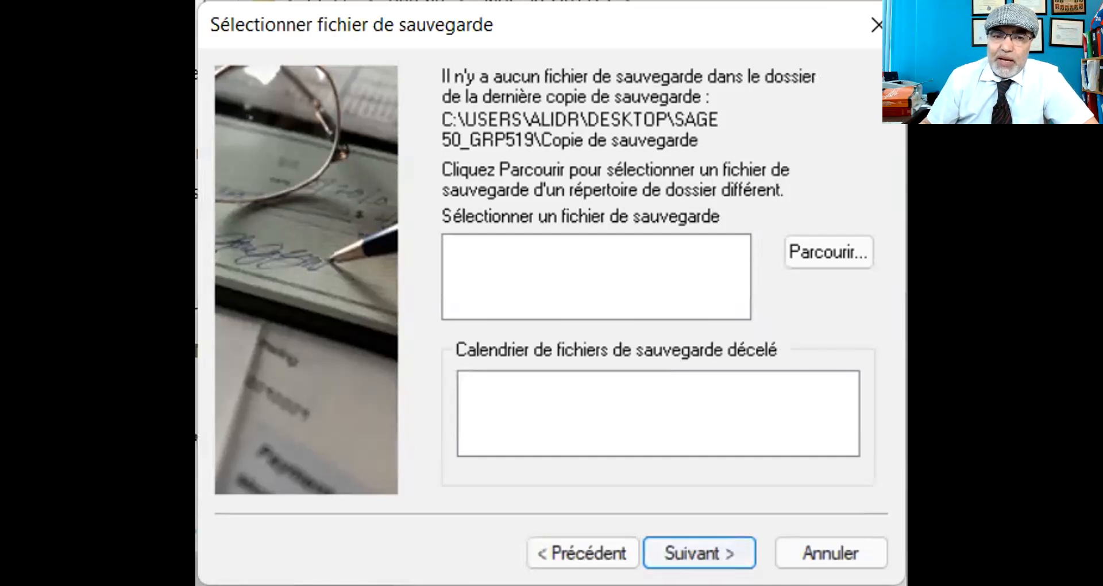
pyautogui.click(818, 251)
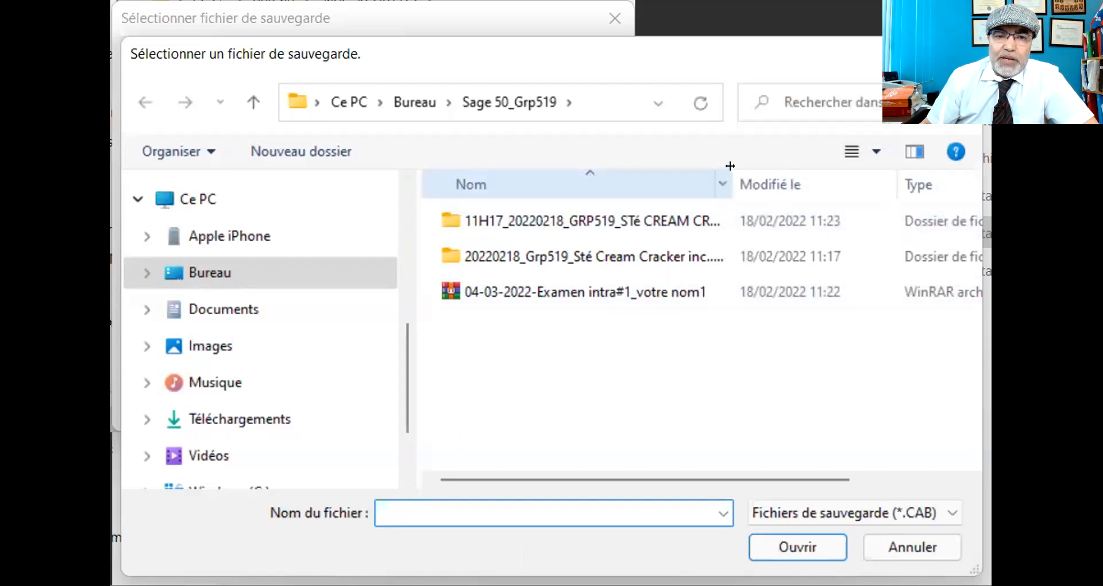
pyautogui.moveTo(730, 166); pyautogui.dragTo(945, 172)
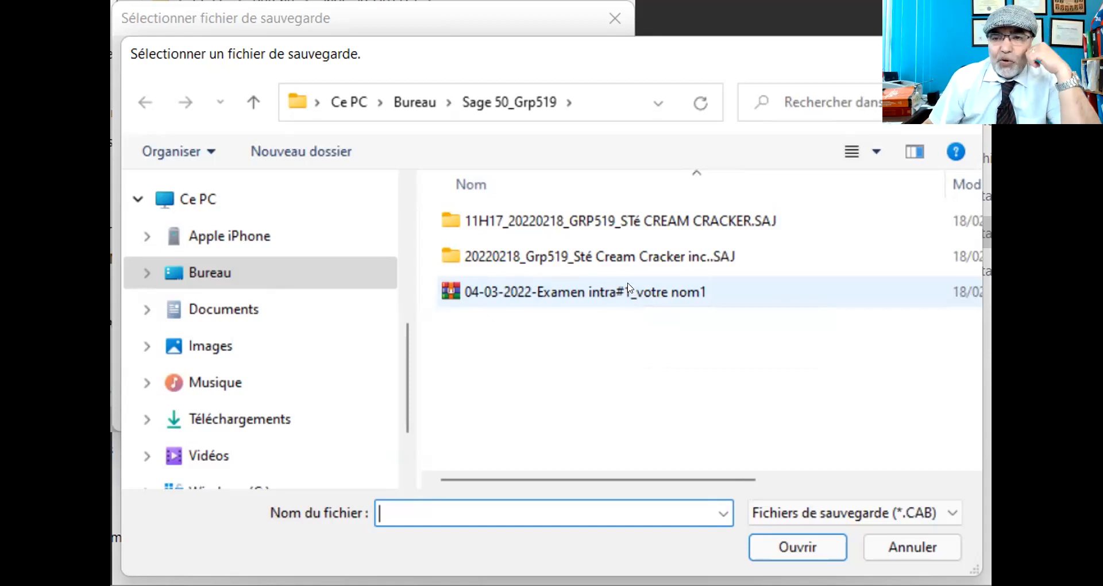
pyautogui.click(627, 288)
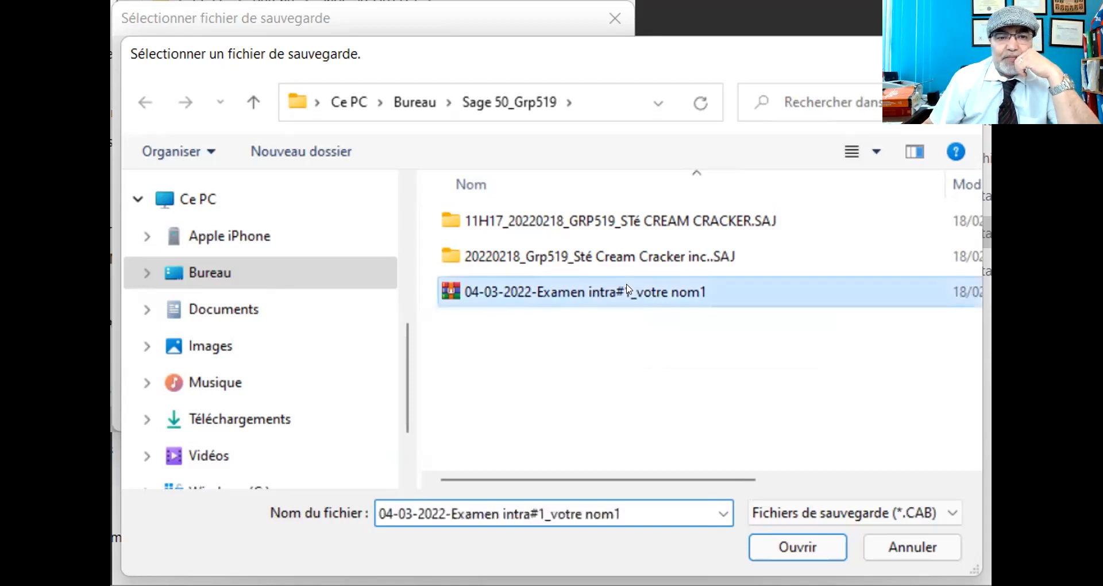
pyautogui.doubleClick(627, 288)
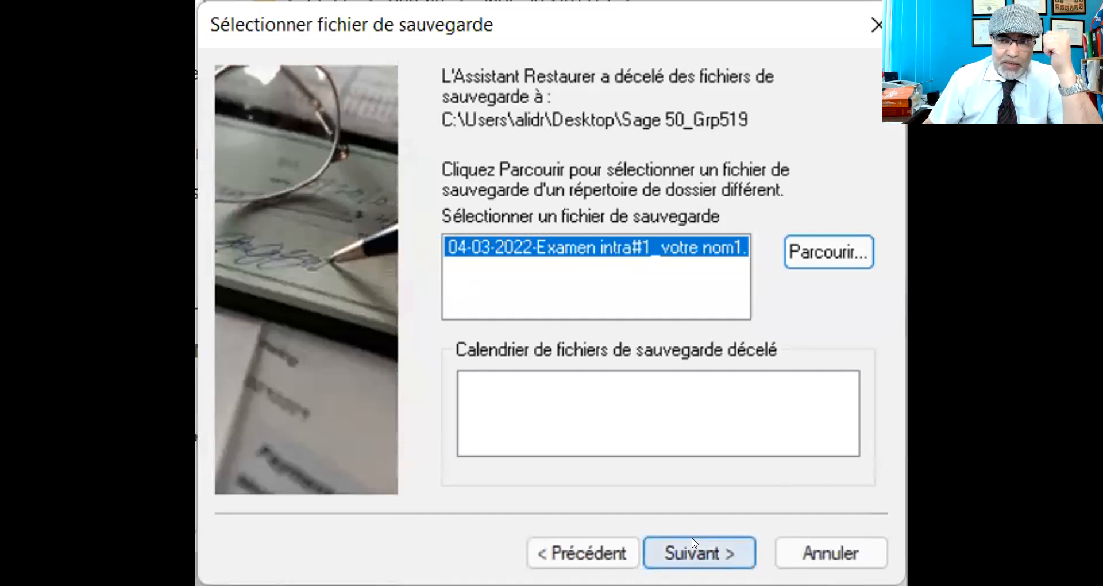
pyautogui.click(693, 542)
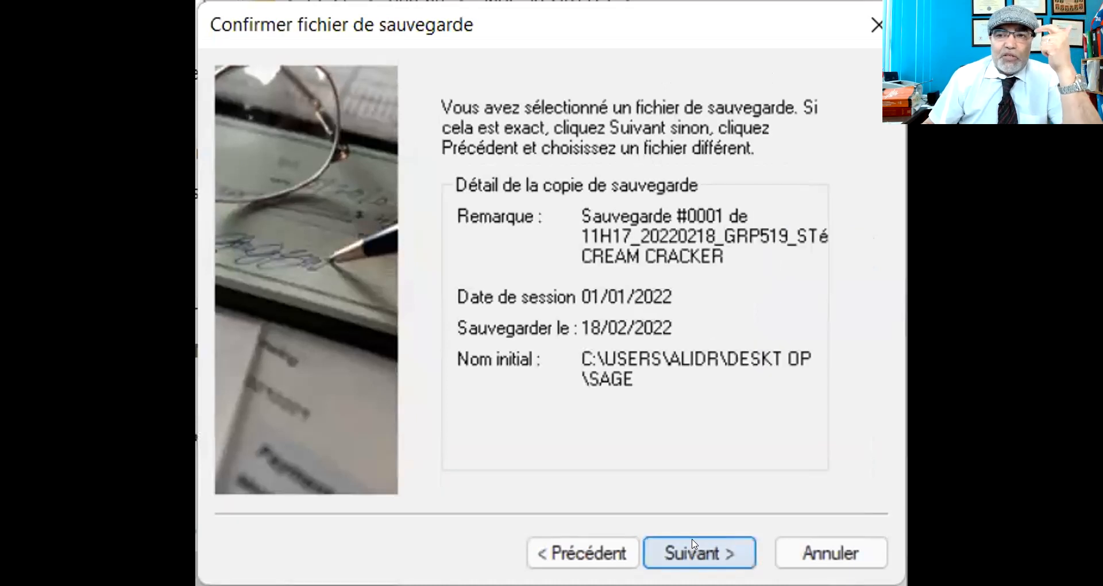
pyautogui.click(694, 544)
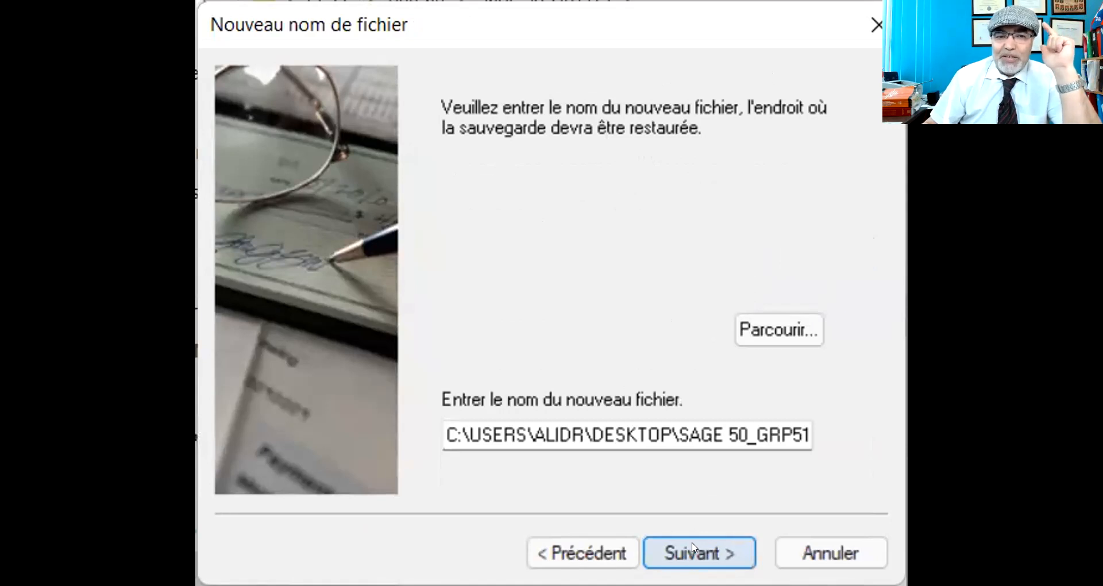
# - Name the restored company file grp519_ABCD-examen intra#1 in the Sage 50_Grp519 folder and complete the restore
pyautogui.click(791, 326)
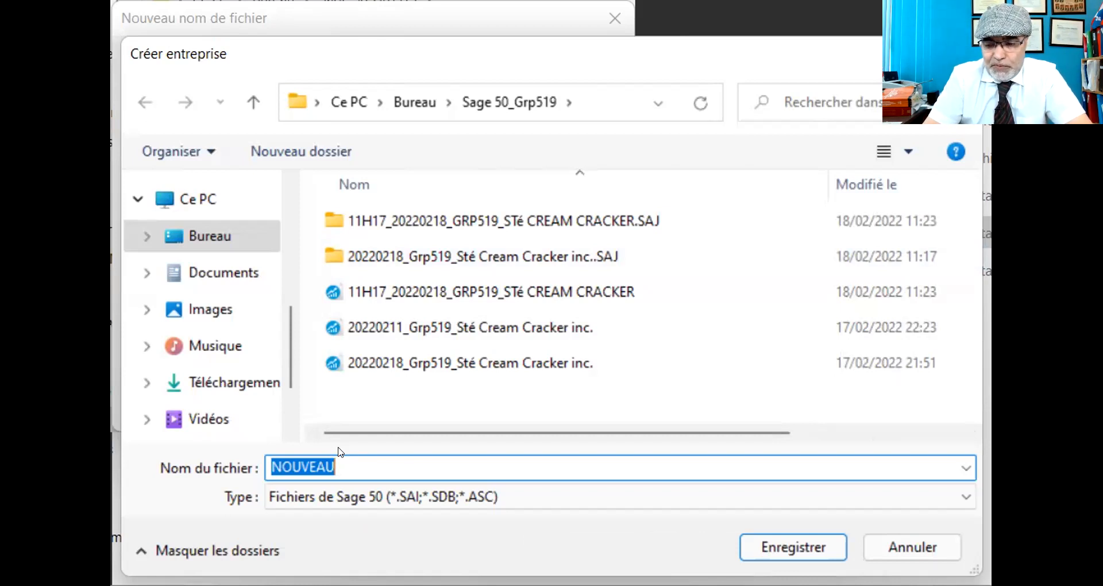
pyautogui.write('p')
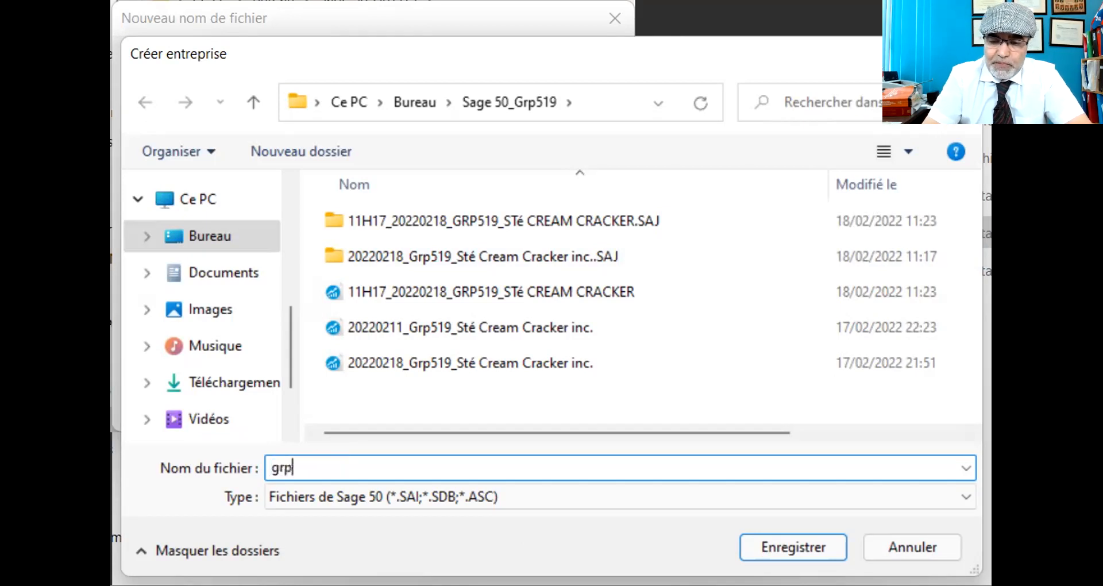
pyautogui.write('519_')
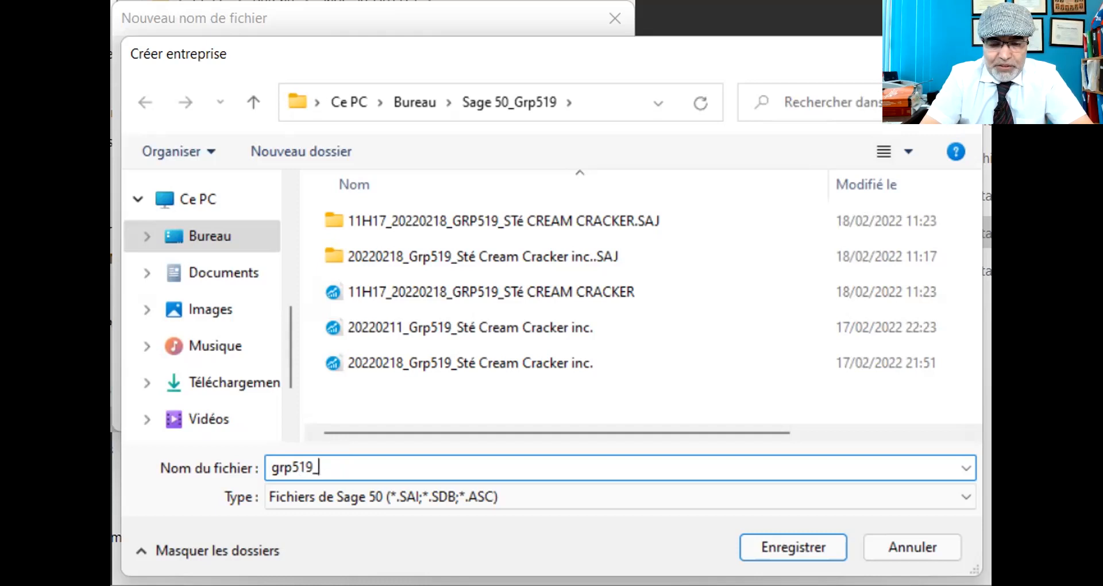
pyautogui.write('ABC')
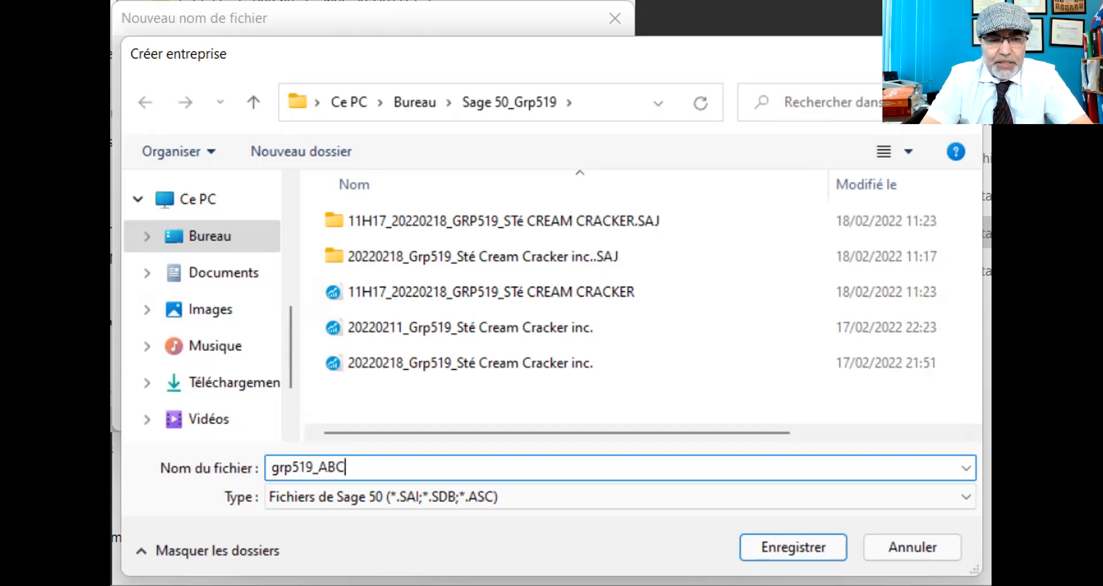
pyautogui.write('D-')
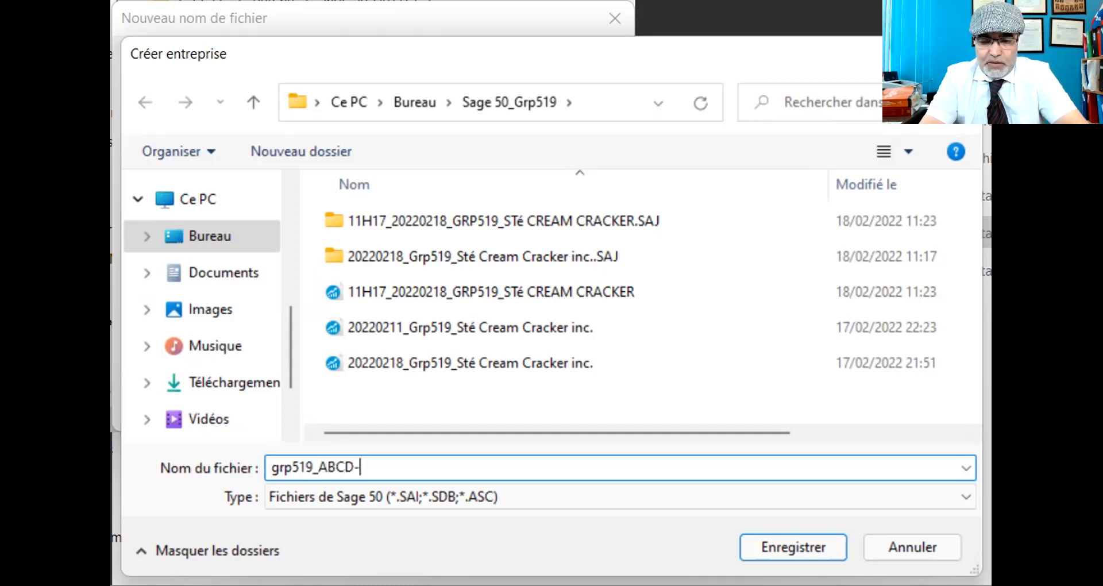
pyautogui.write('examen int')
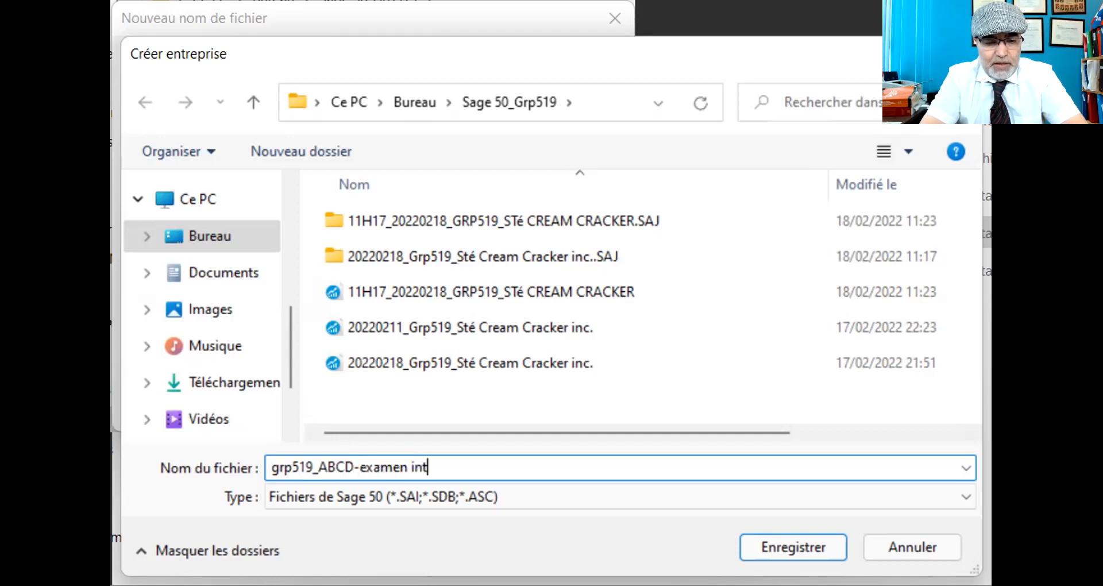
pyautogui.write('ra#1')
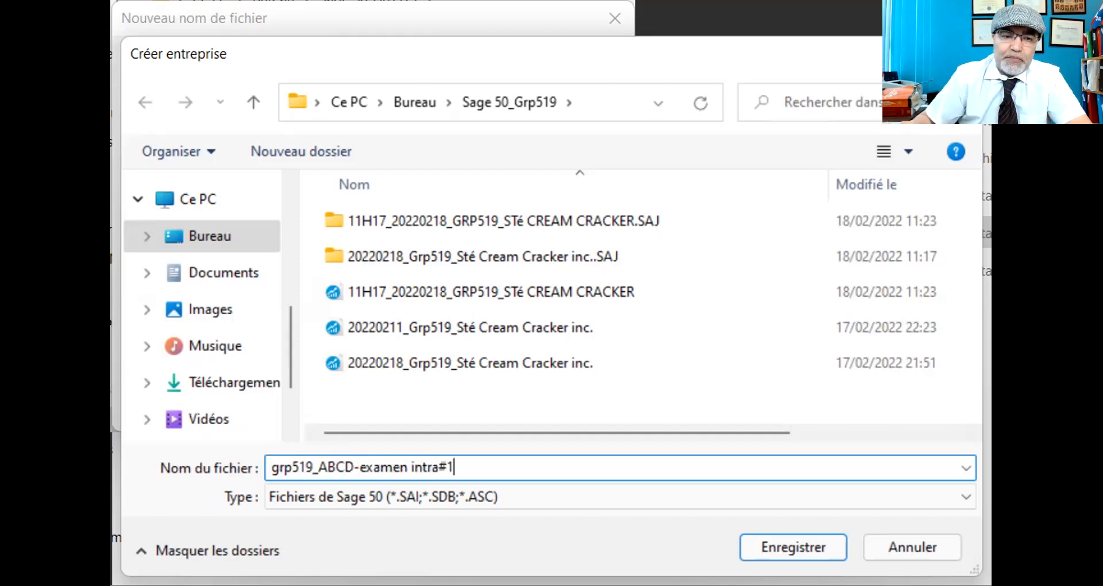
pyautogui.click(819, 550)
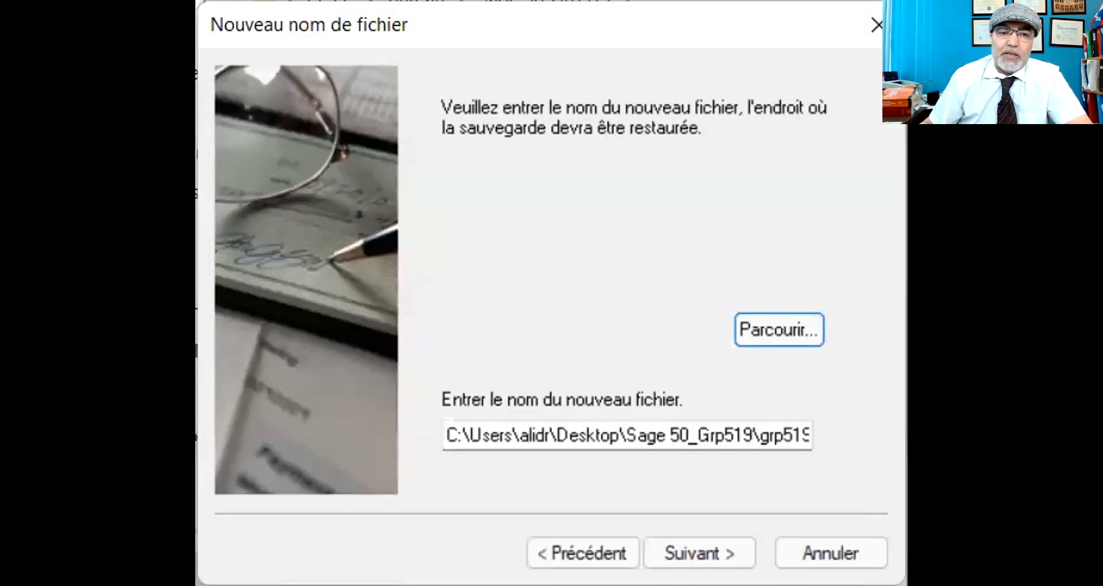
pyautogui.click(714, 558)
pyautogui.click(712, 560)
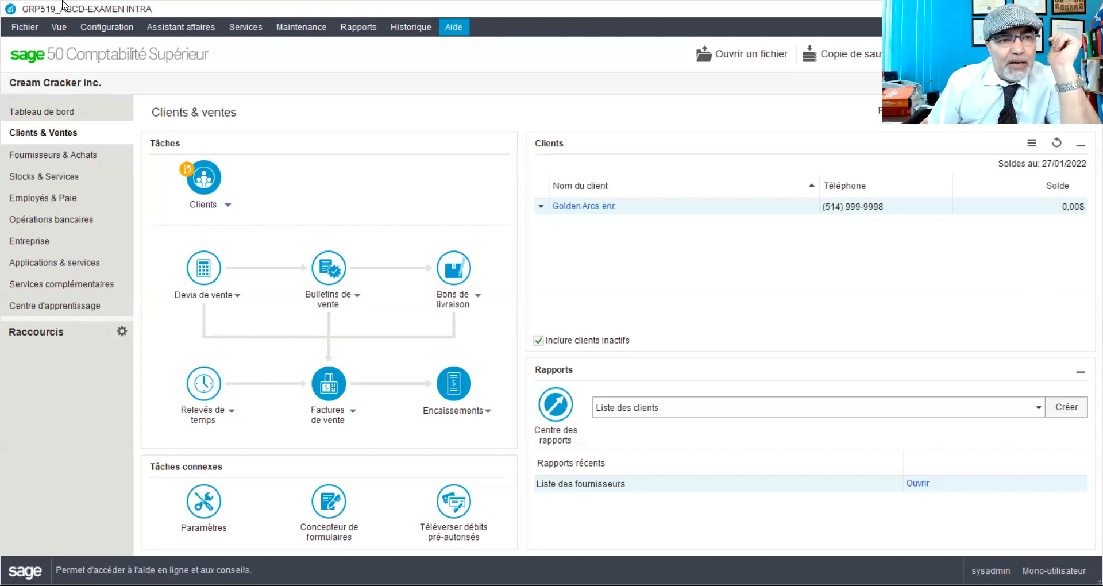
pyautogui.click(17, 25)
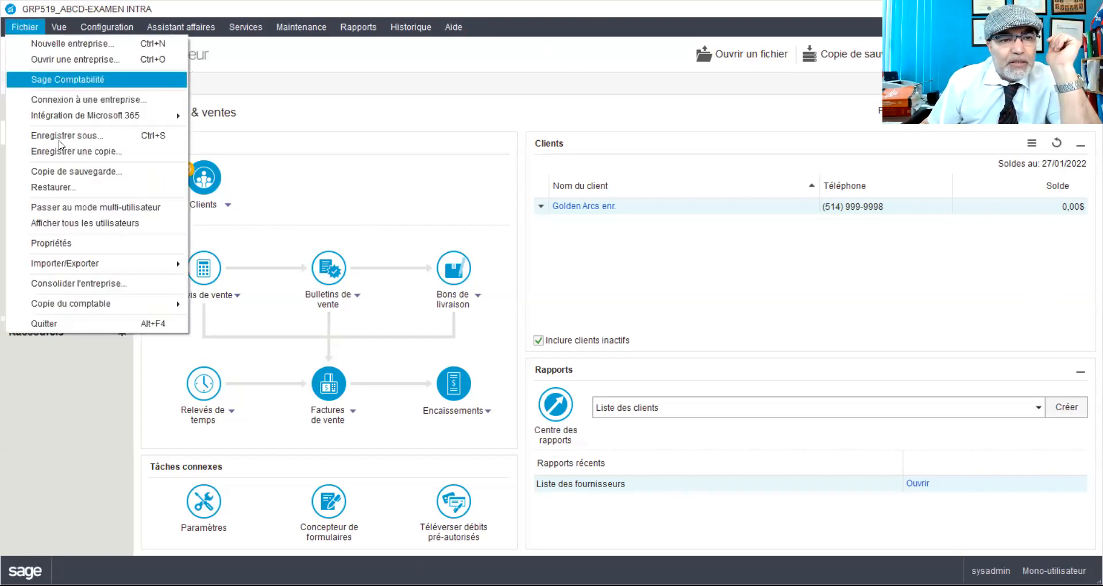
pyautogui.click(75, 170)
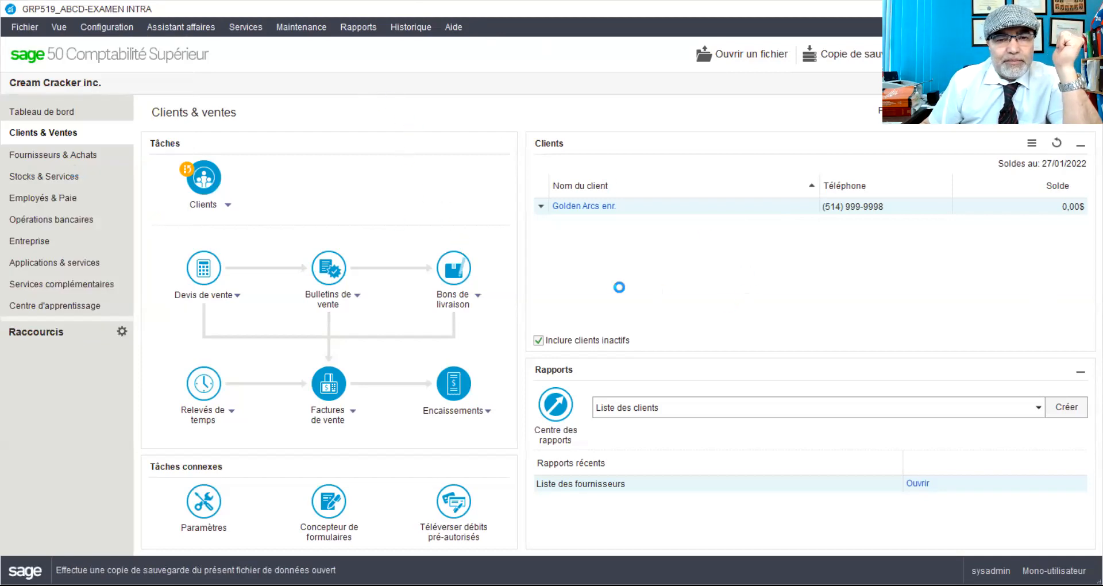
pyautogui.click(251, 341)
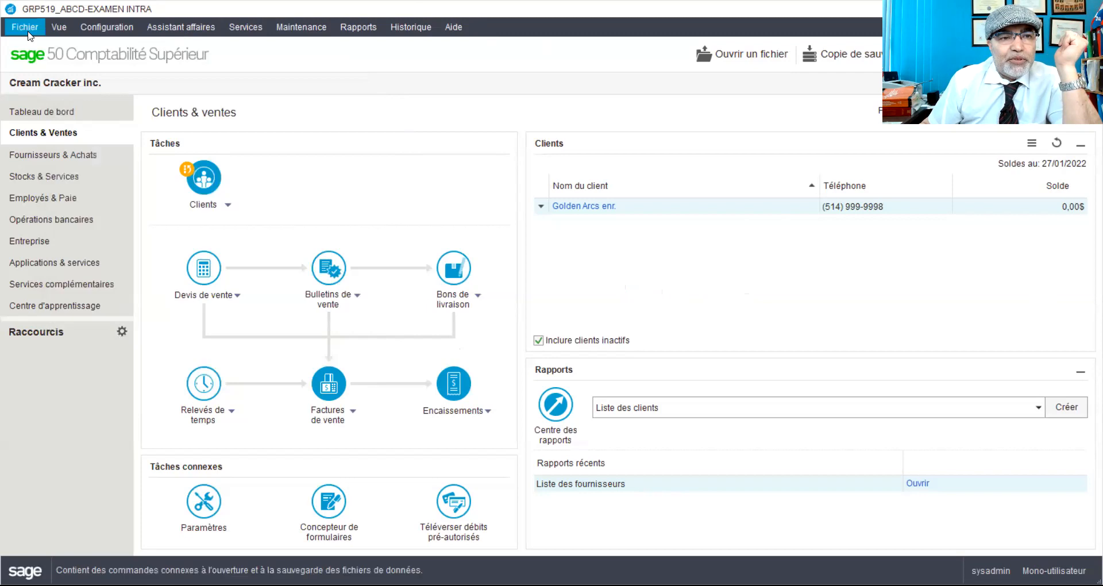
# - Start another restore from within the open company, using the 04-03-2022-Examen intra#1_votre nom1 backup file
pyautogui.click(28, 35)
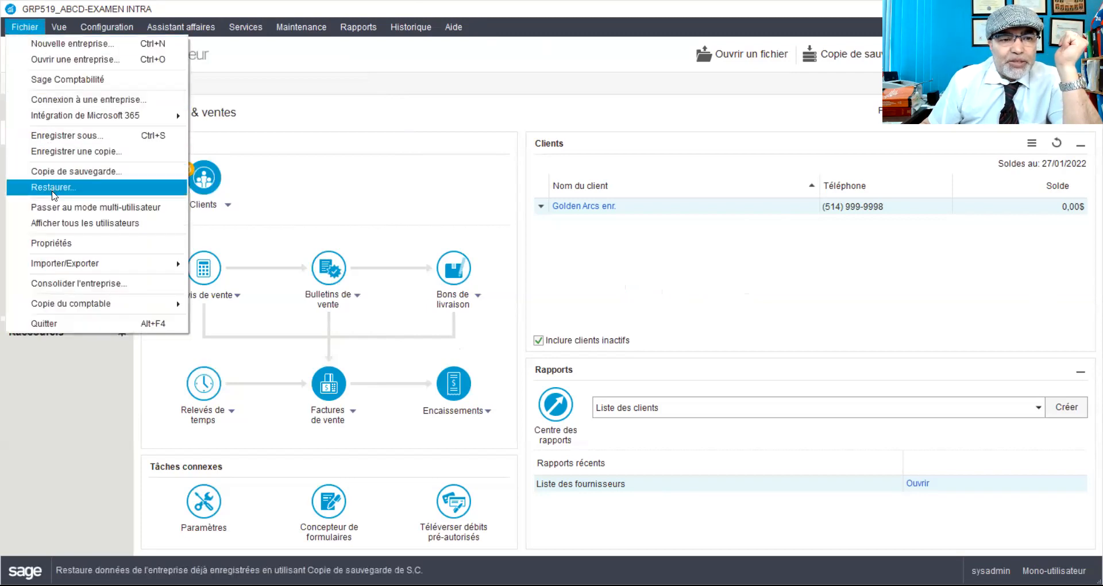
pyautogui.click(54, 188)
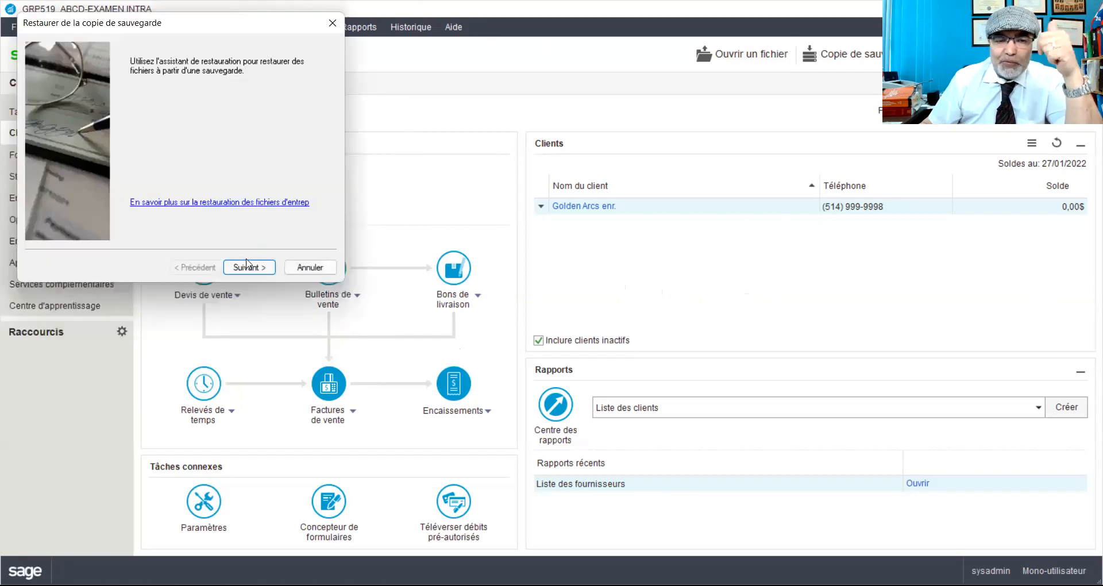
pyautogui.click(248, 268)
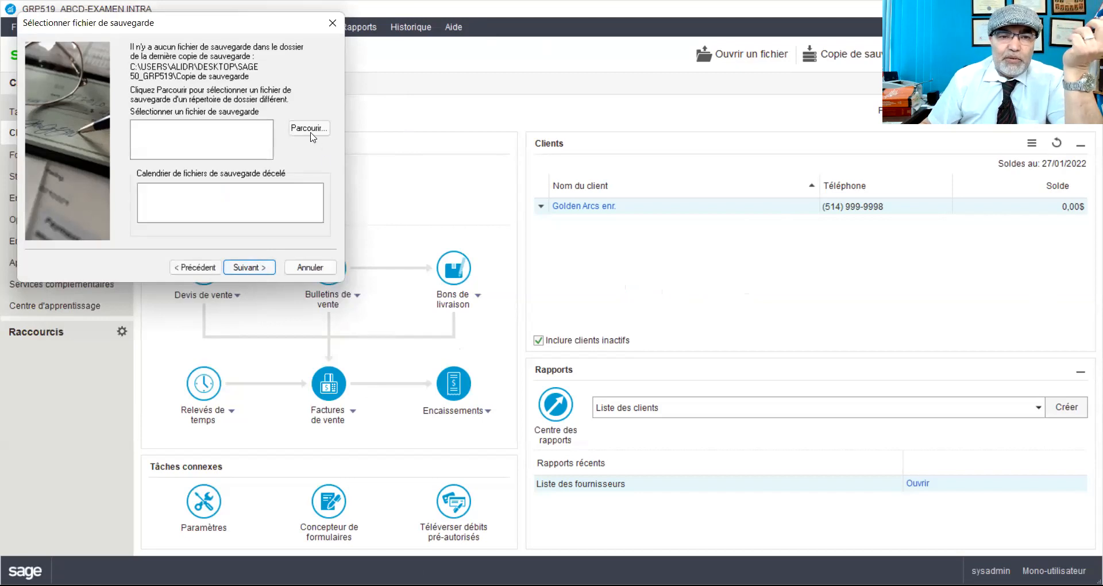
pyautogui.click(310, 129)
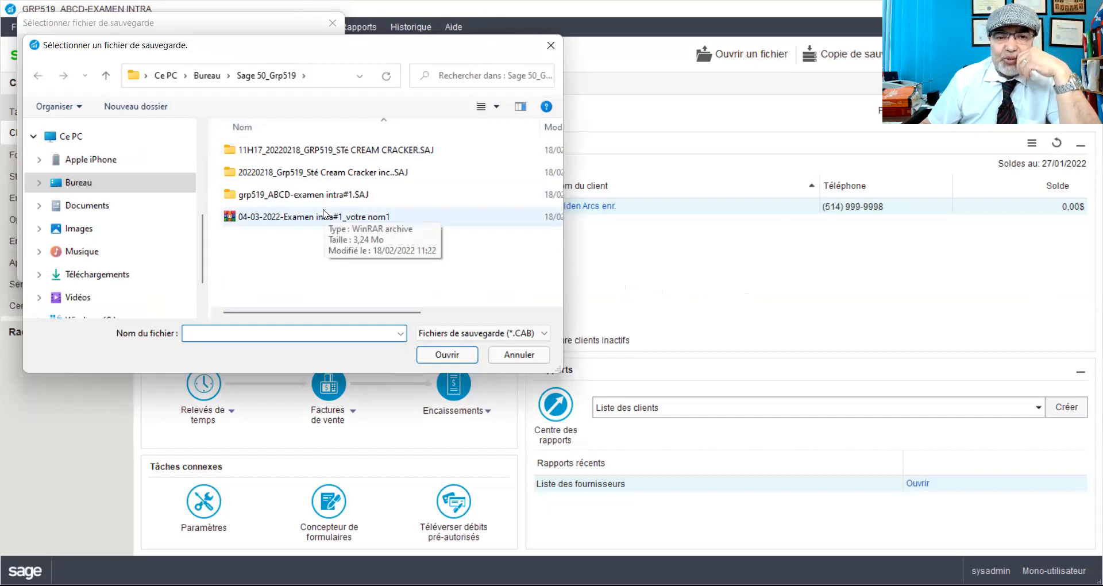
pyautogui.doubleClick(323, 216)
pyautogui.click(256, 268)
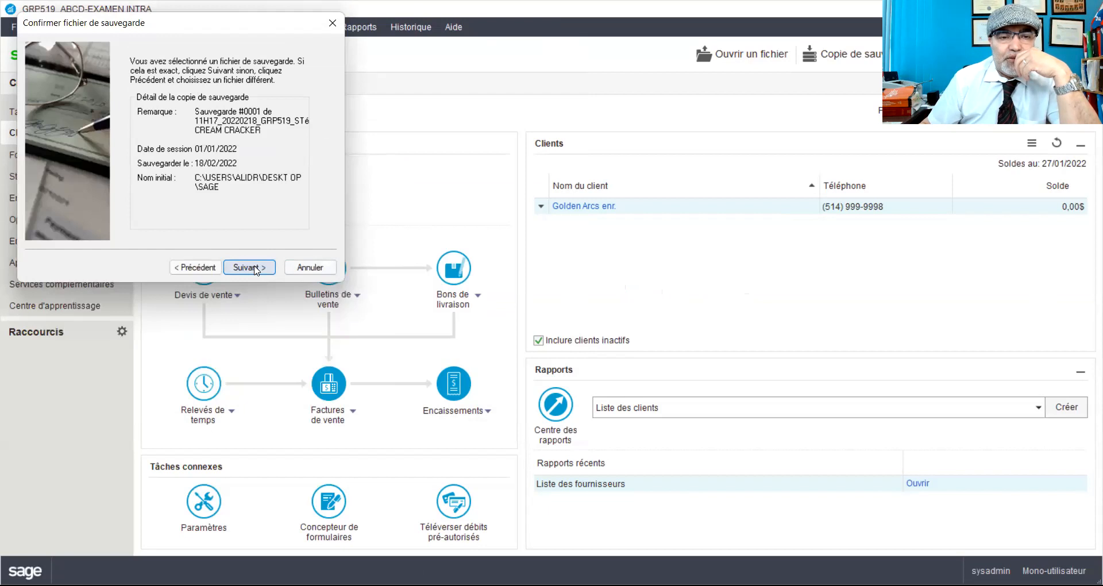
pyautogui.click(255, 268)
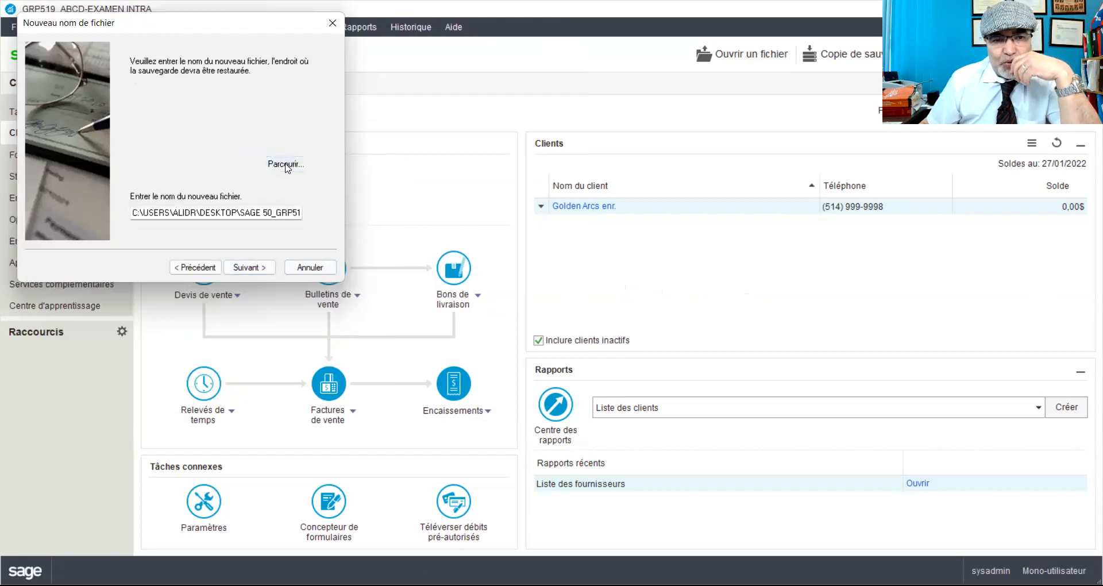
# - Name the restored company file nom-exam1 in the Sage 50_Grp519 folder and complete the restore
pyautogui.click(286, 165)
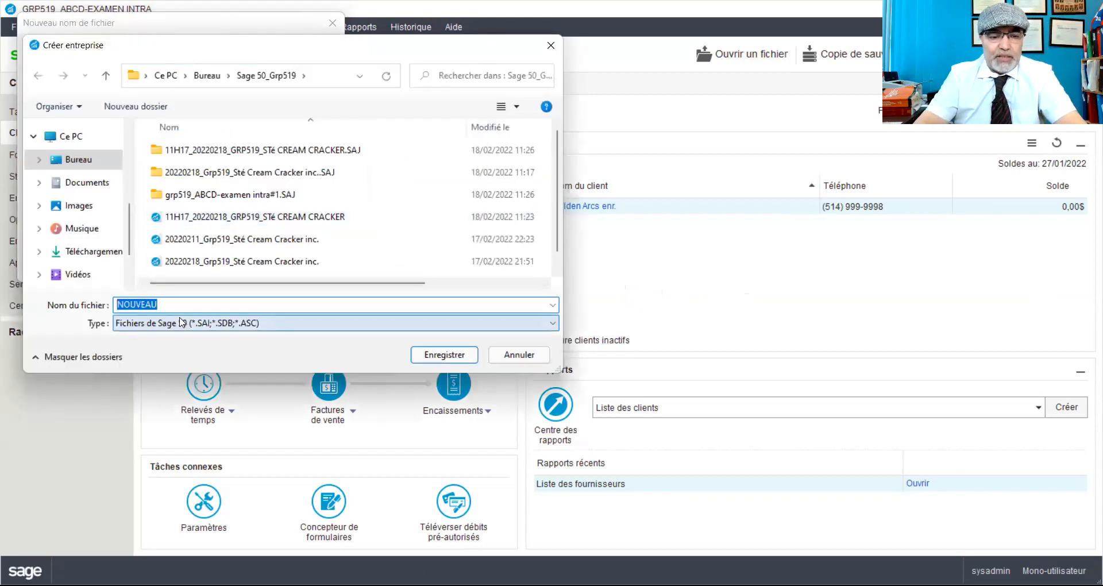
pyautogui.write('nom')
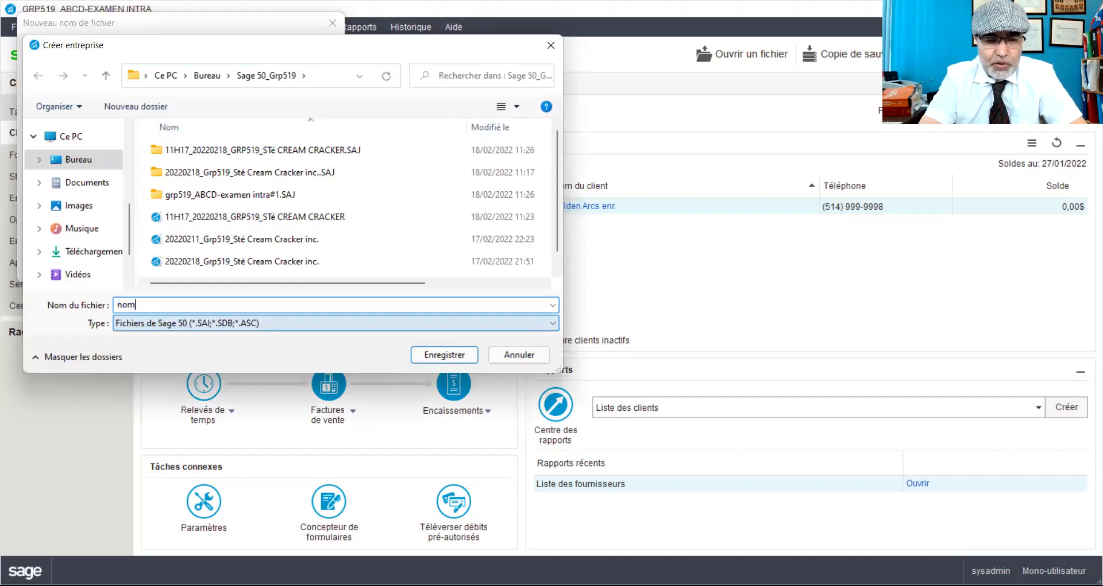
pyautogui.write('-exam1')
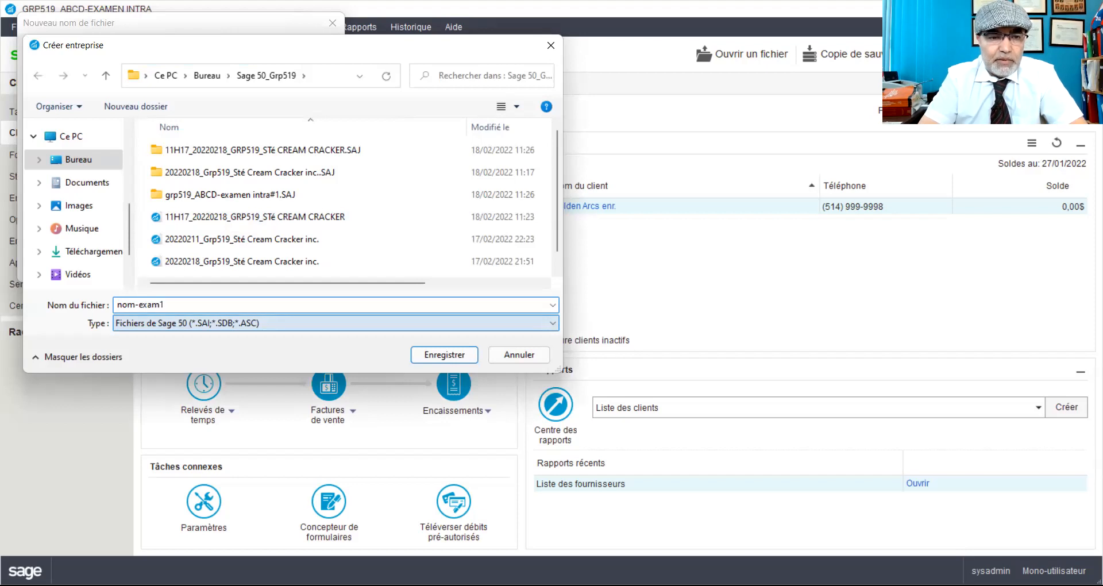
pyautogui.click(463, 359)
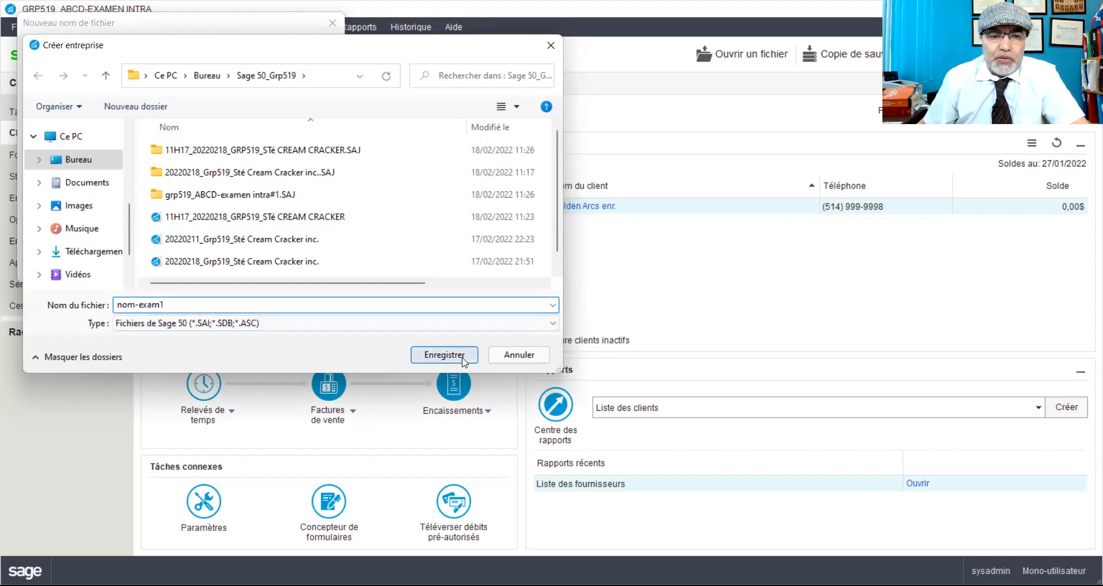
pyautogui.click(248, 267)
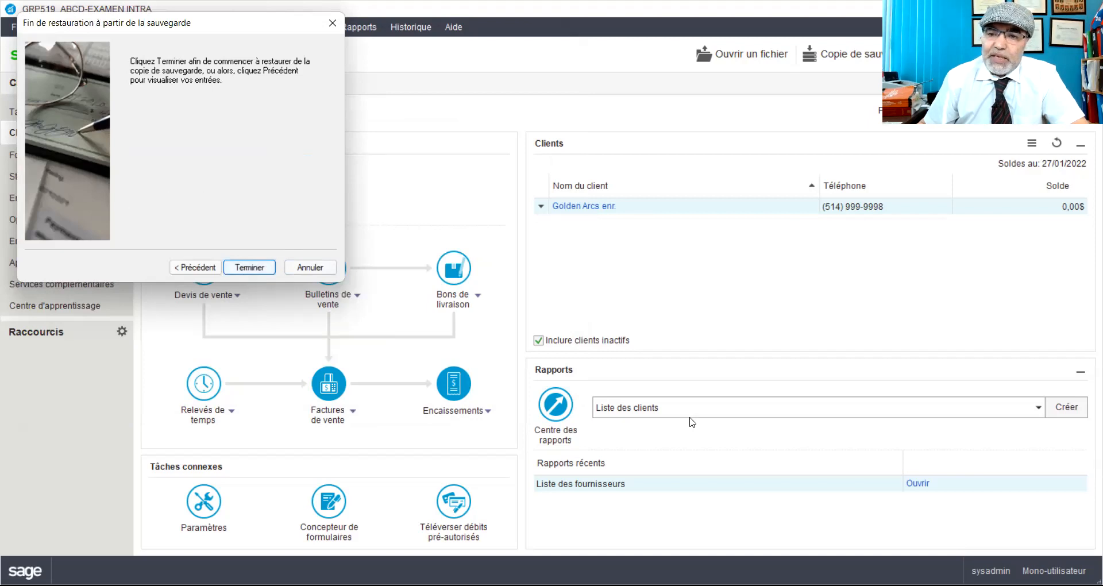
pyautogui.click(878, 313)
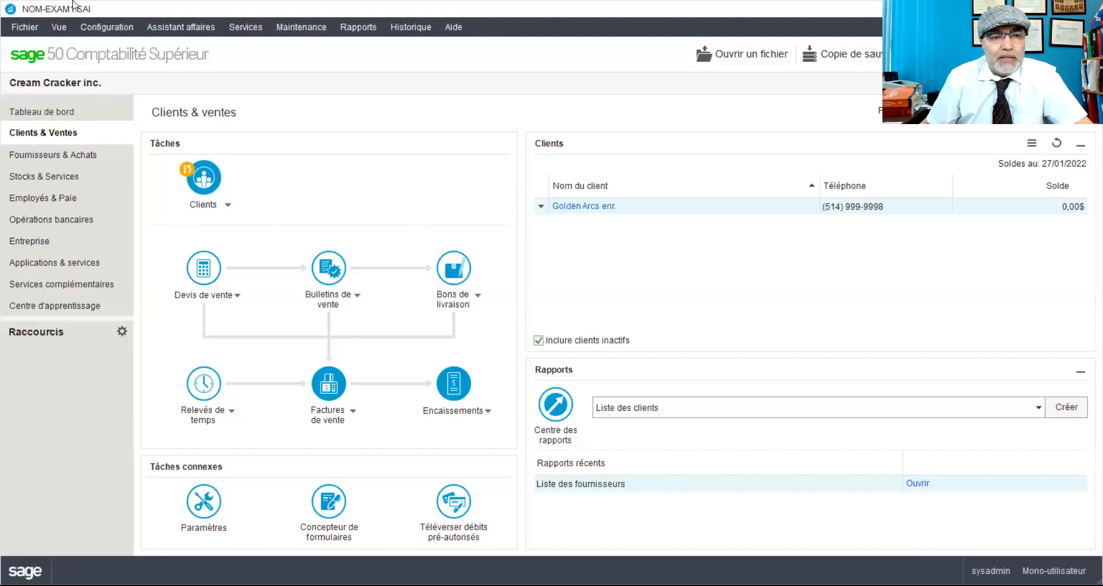
pyautogui.click(16, 32)
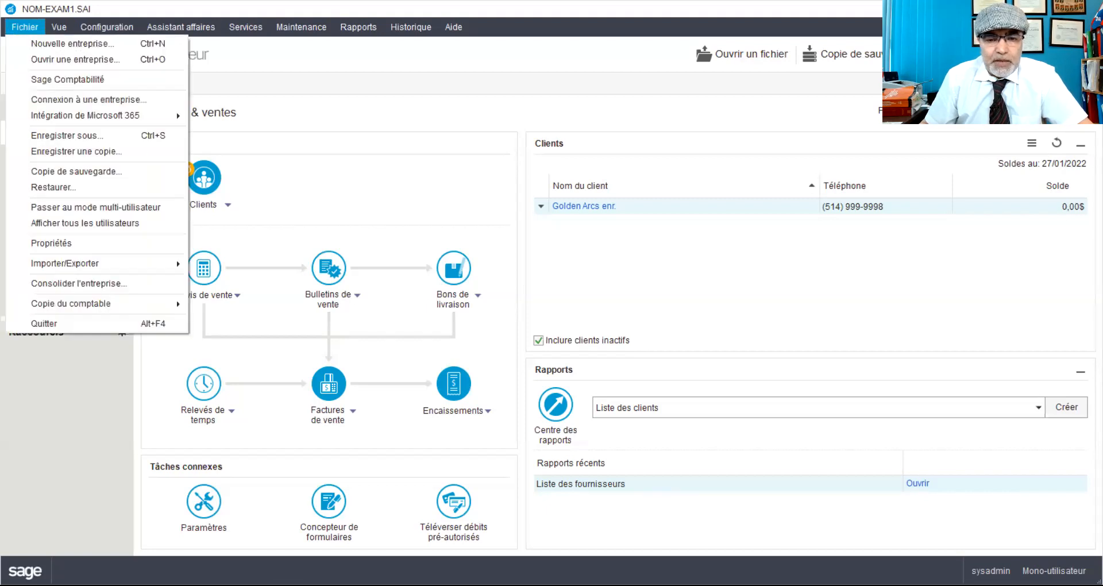
pyautogui.click(478, 552)
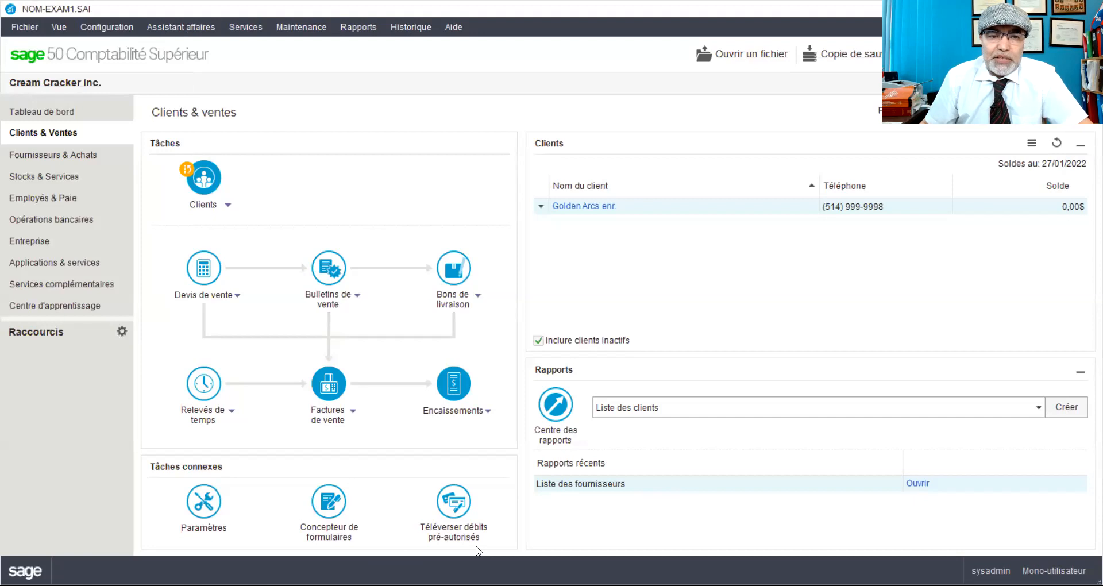
# - In File Explorer, compress the 11H17_20220218_GRP519_STé CREAM CRACKER data file and its .SAJ folder into an archive named nom_20220218_GRP519_STé CREAM CRACKER
pyautogui.click(476, 547)
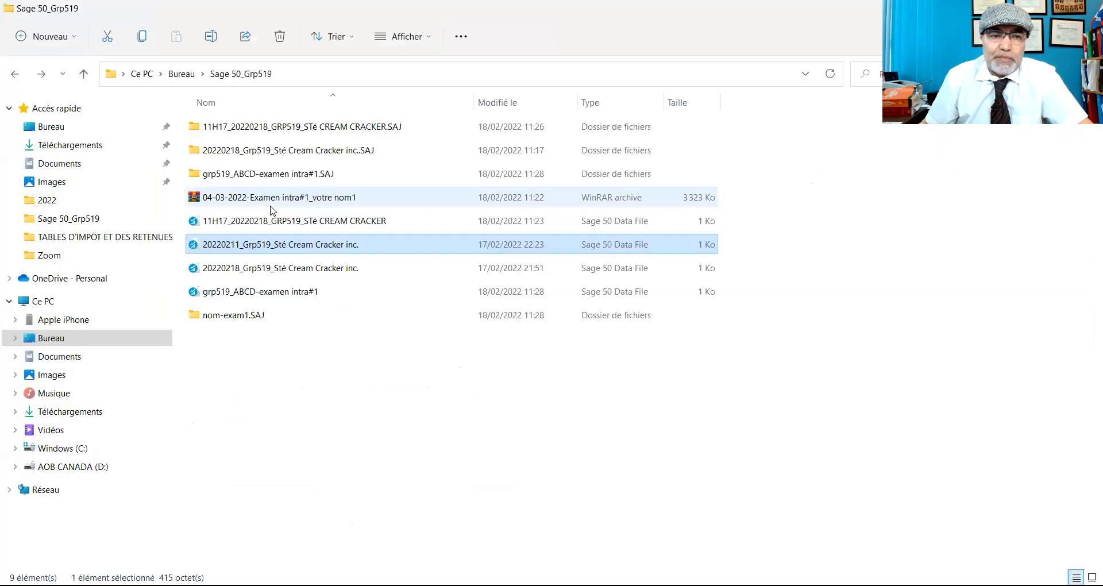
pyautogui.click(264, 122)
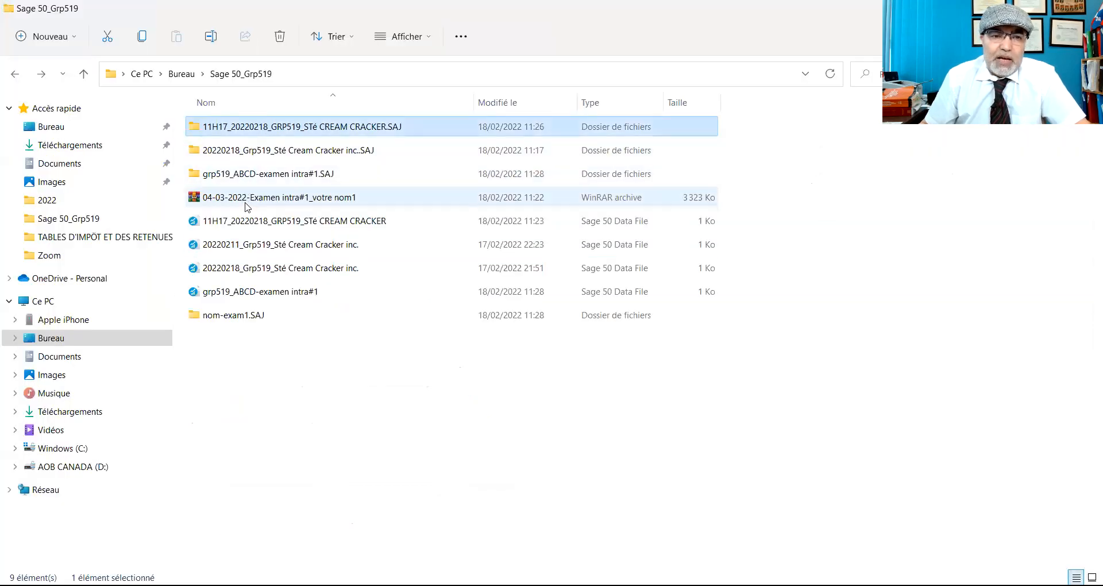
pyautogui.keyDown('ctrl'); pyautogui.click(345, 222); pyautogui.keyUp('ctrl')
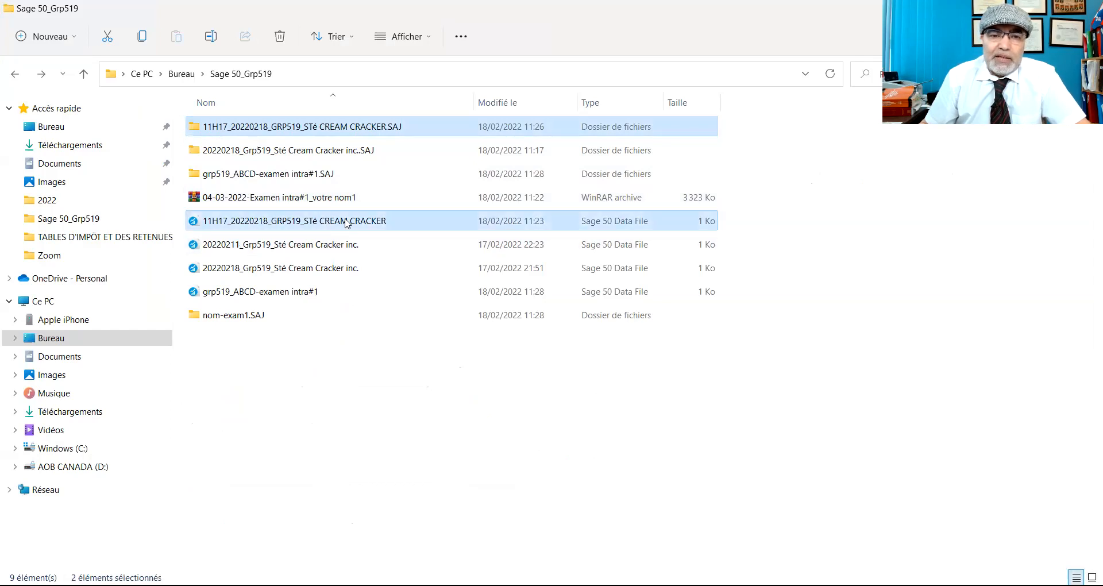
pyautogui.rightClick(346, 222)
pyautogui.click(412, 379)
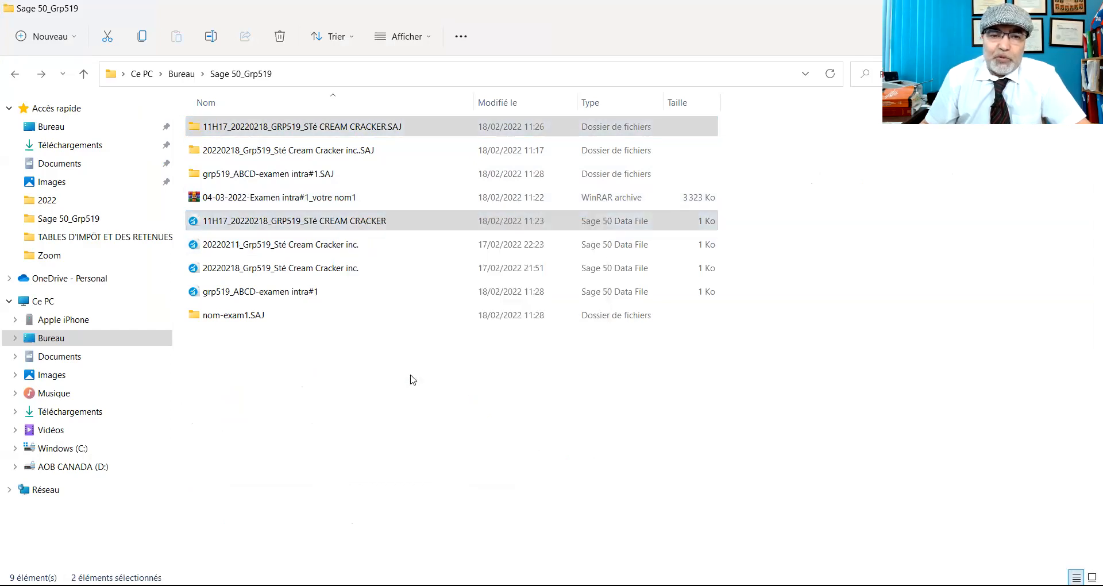
pyautogui.click(472, 166)
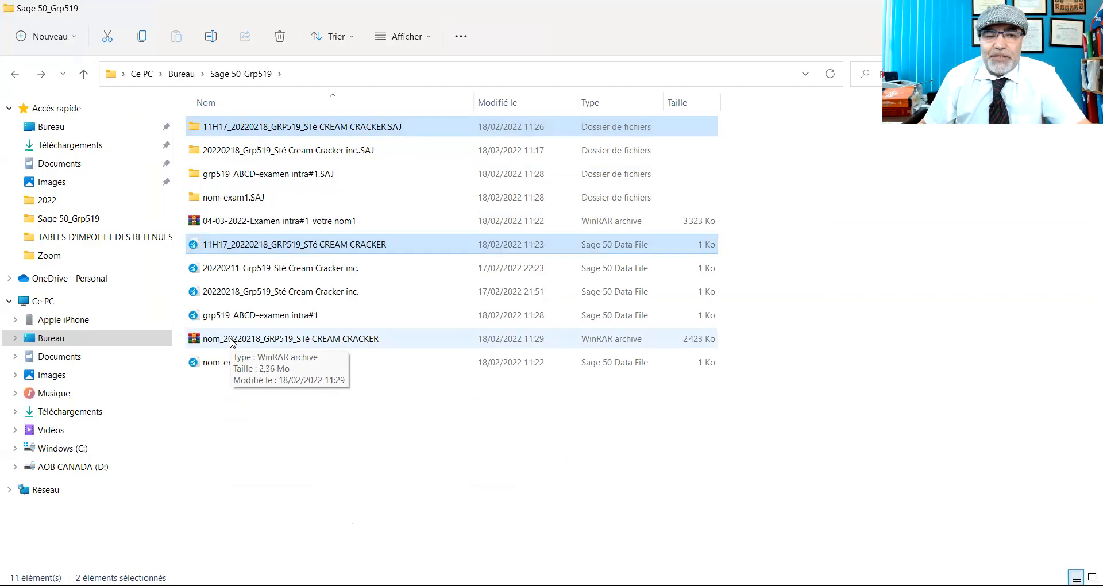
pyautogui.click(232, 338)
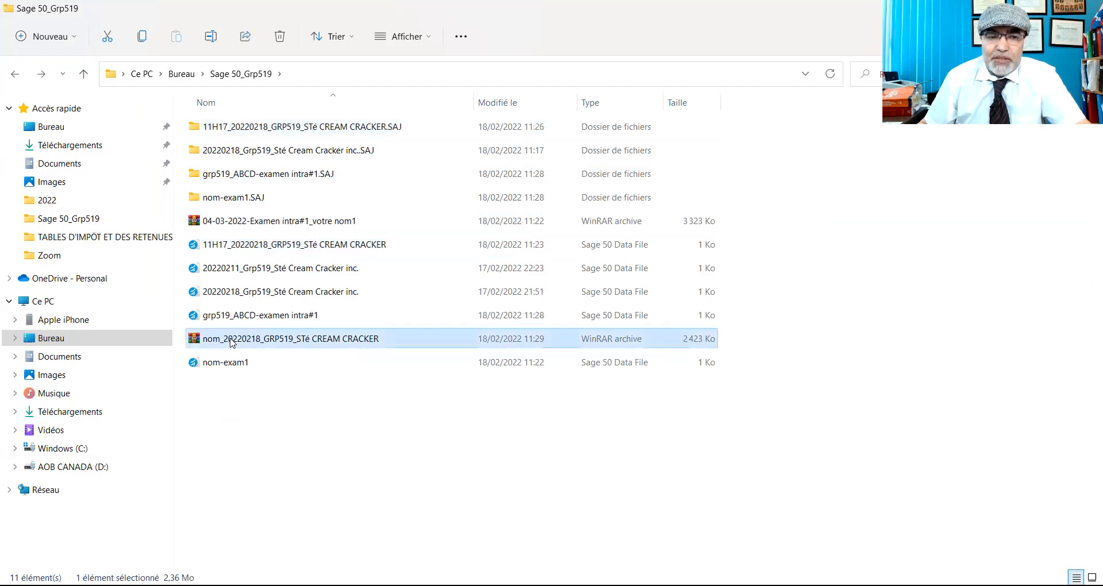